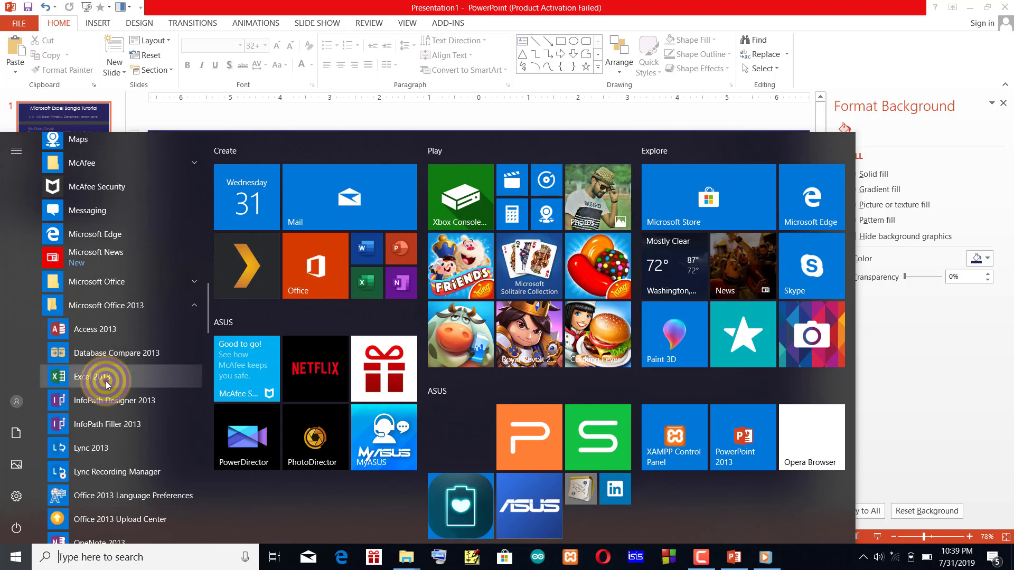
Launch Excel 2013, dismiss its startup dialogs and create a blank workbook.
click(106, 380)
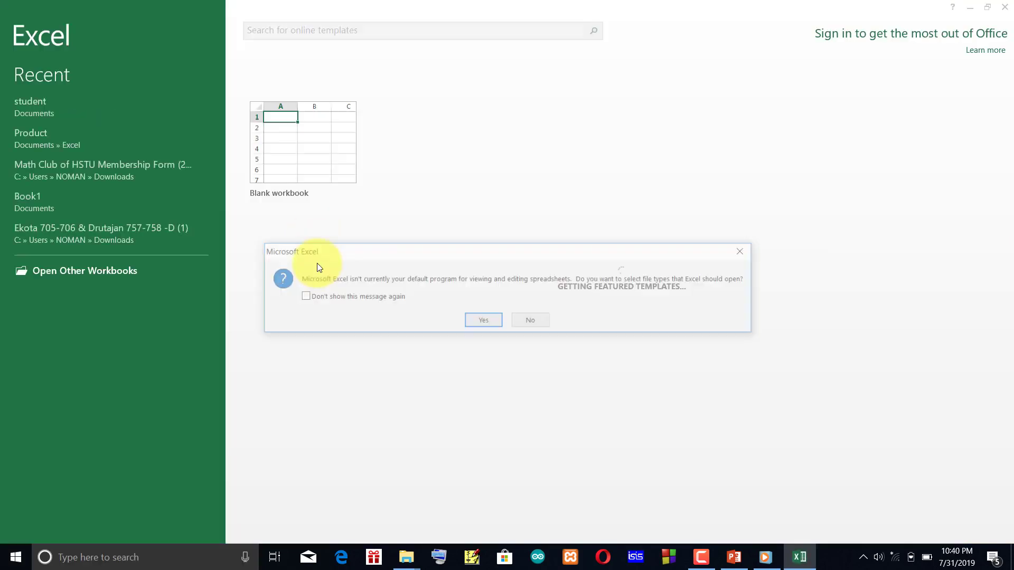
click(744, 251)
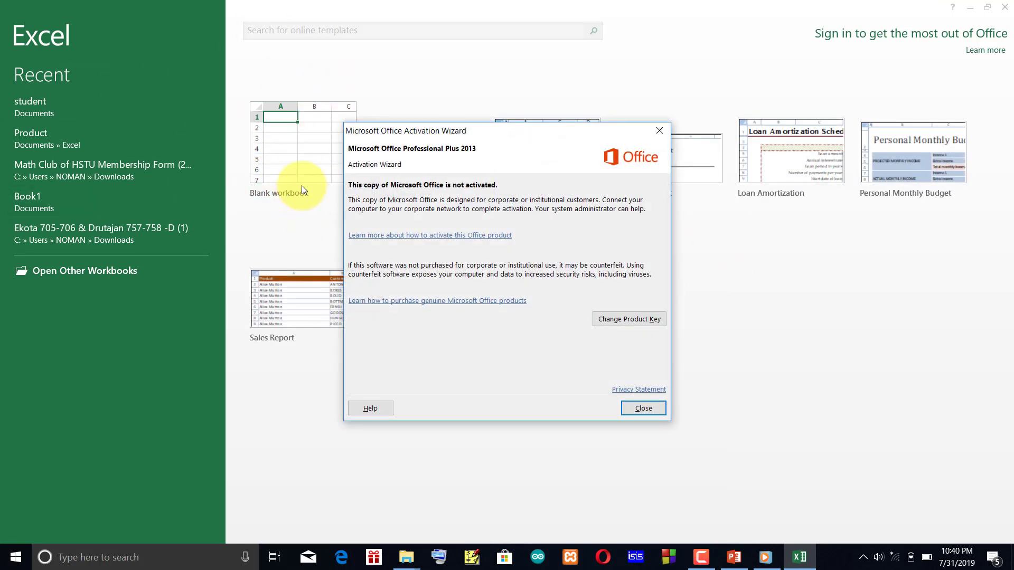
click(661, 132)
click(263, 204)
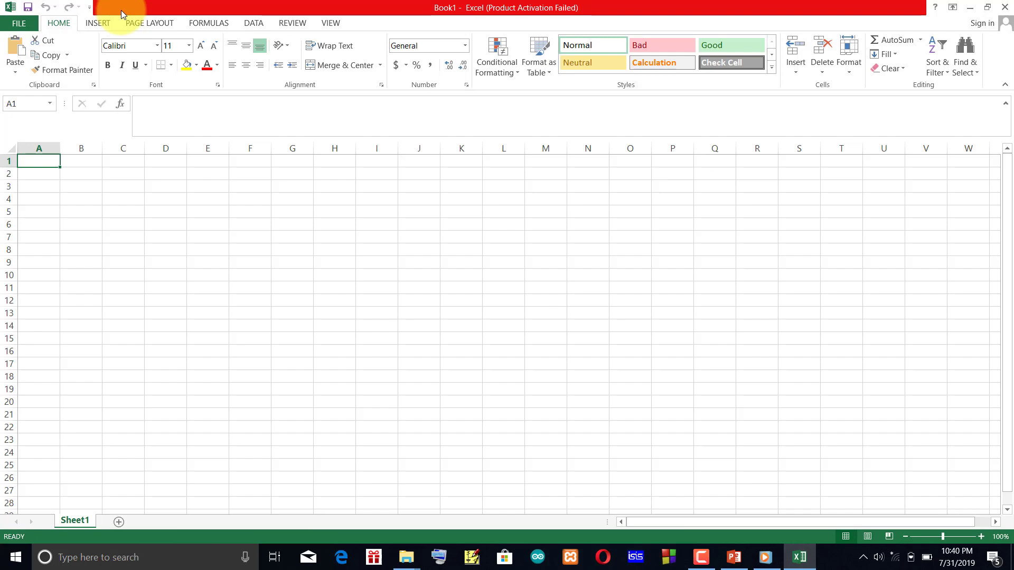
Examine the command groups for Home, Insert, Page Layout, Formulas, Data, Review and View, finishing at the Home commands.
click(21, 22)
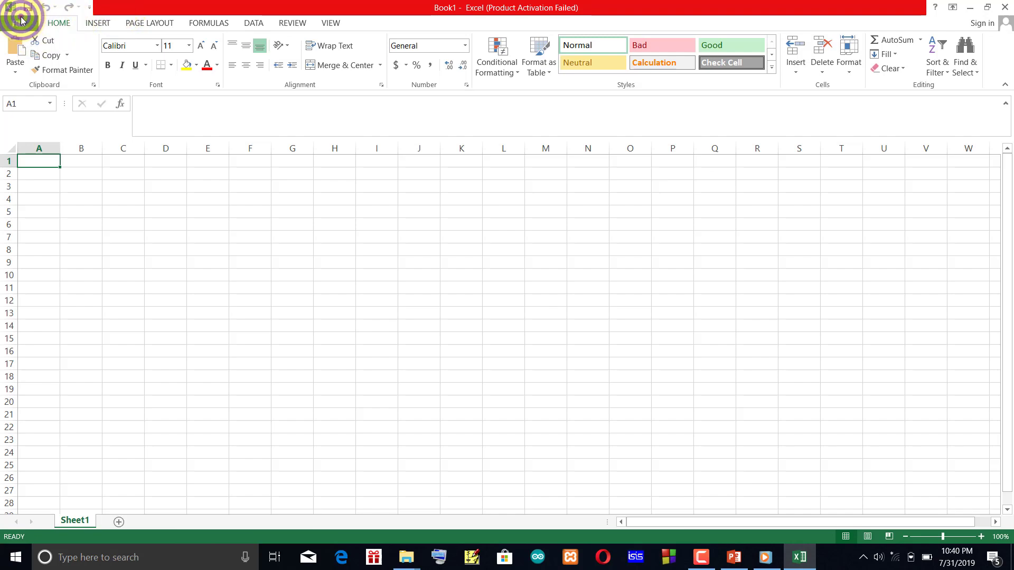
click(24, 21)
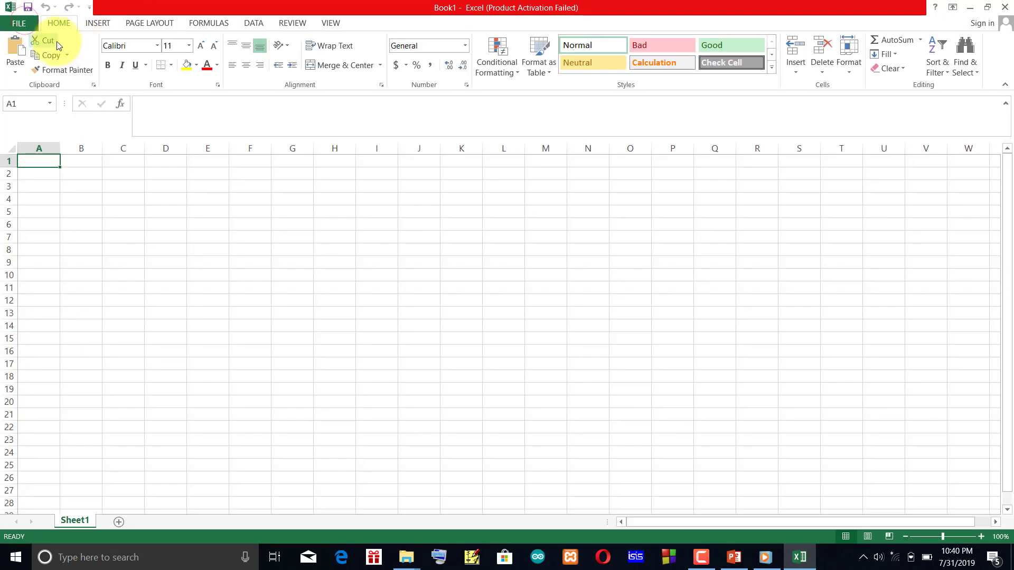
click(99, 24)
click(149, 23)
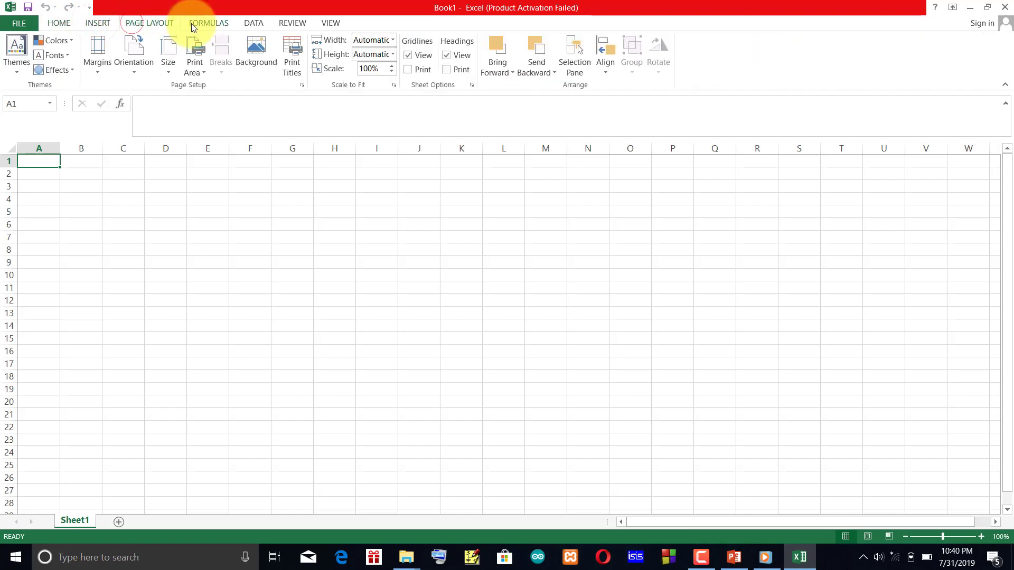
click(200, 24)
click(248, 25)
click(290, 22)
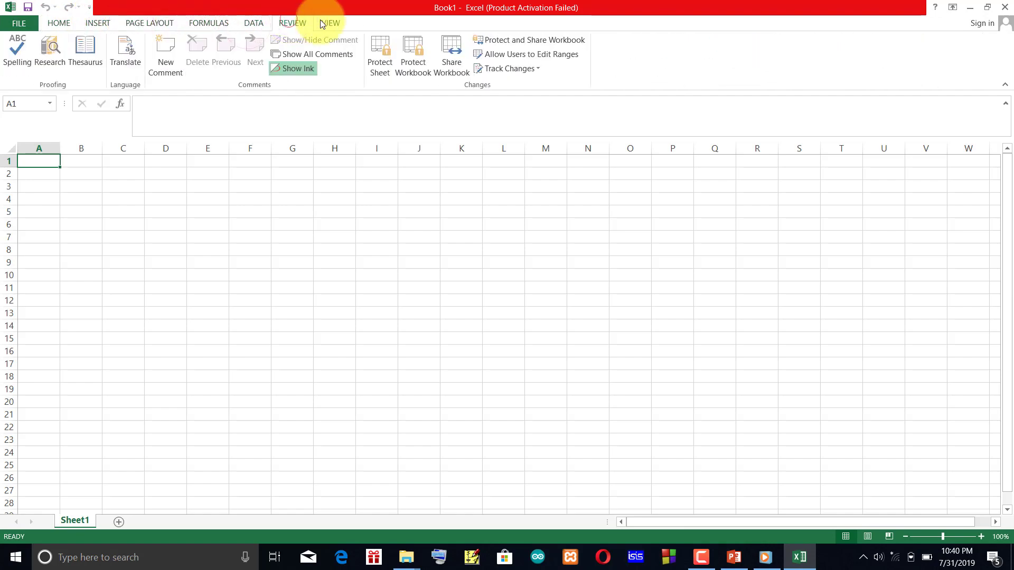
click(321, 22)
click(64, 27)
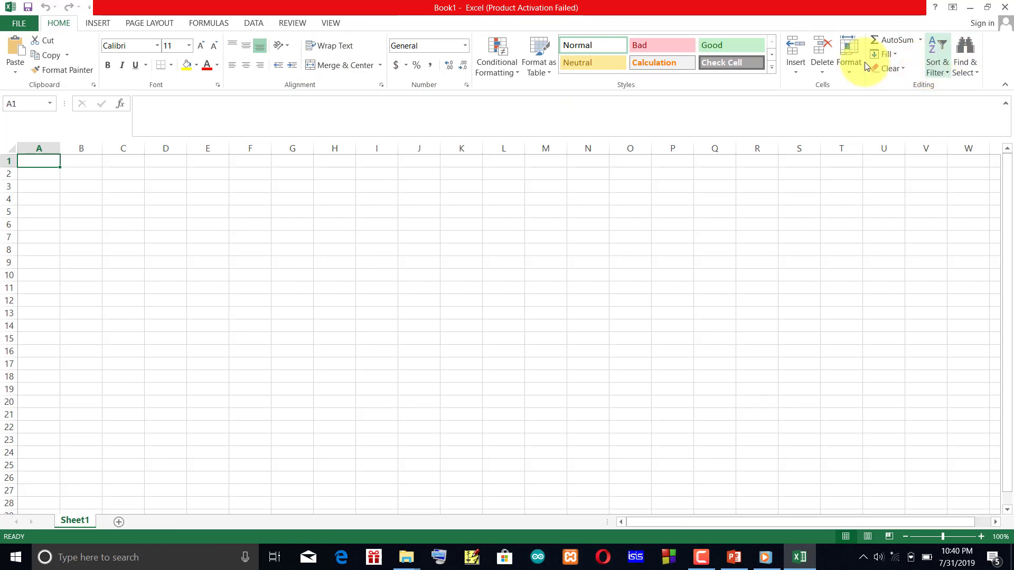
click(96, 23)
click(151, 23)
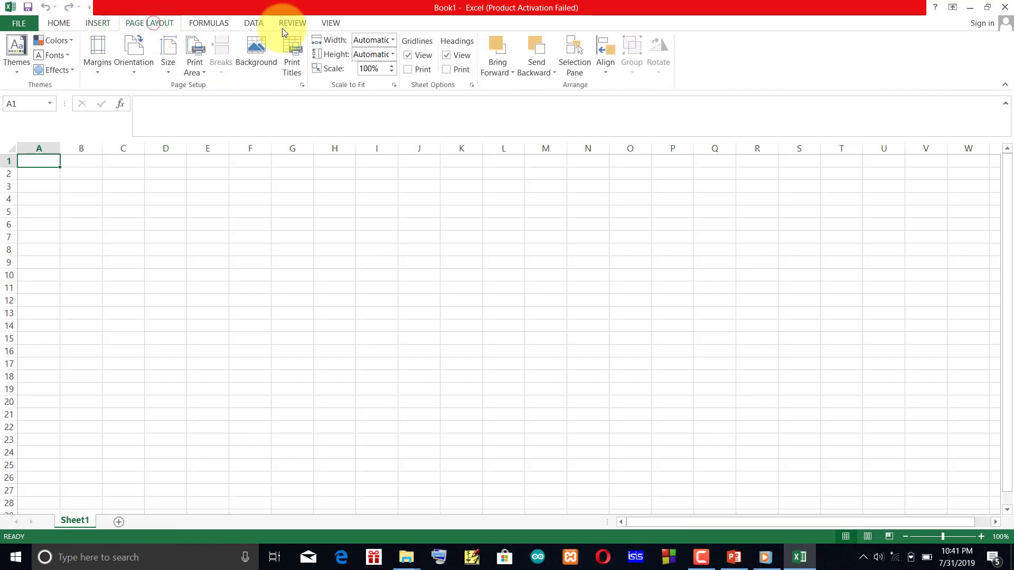
click(52, 21)
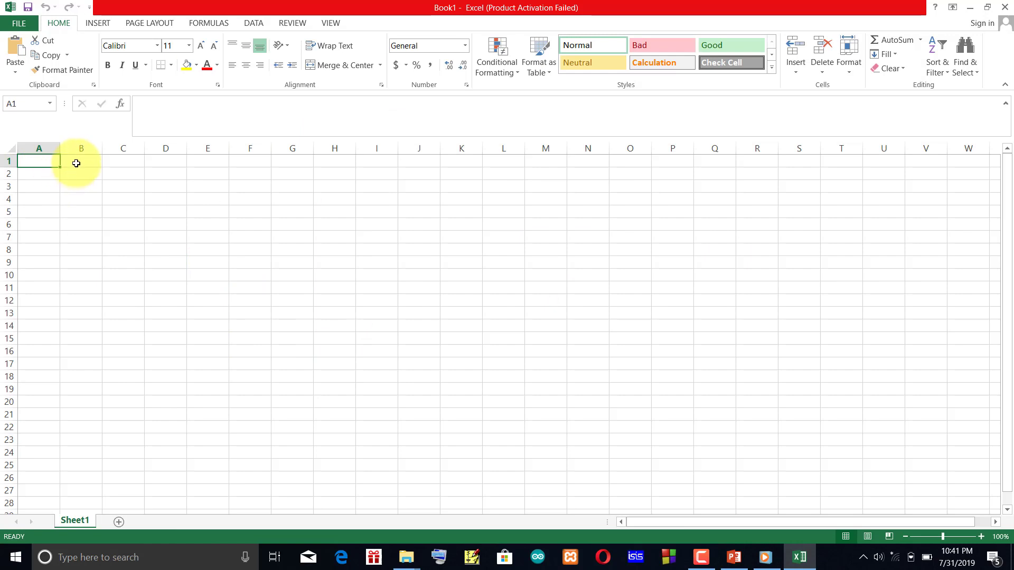
Select columns A to E one after another, followed by rows 1 to 3, to examine the sheet's columns and rows.
click(50, 147)
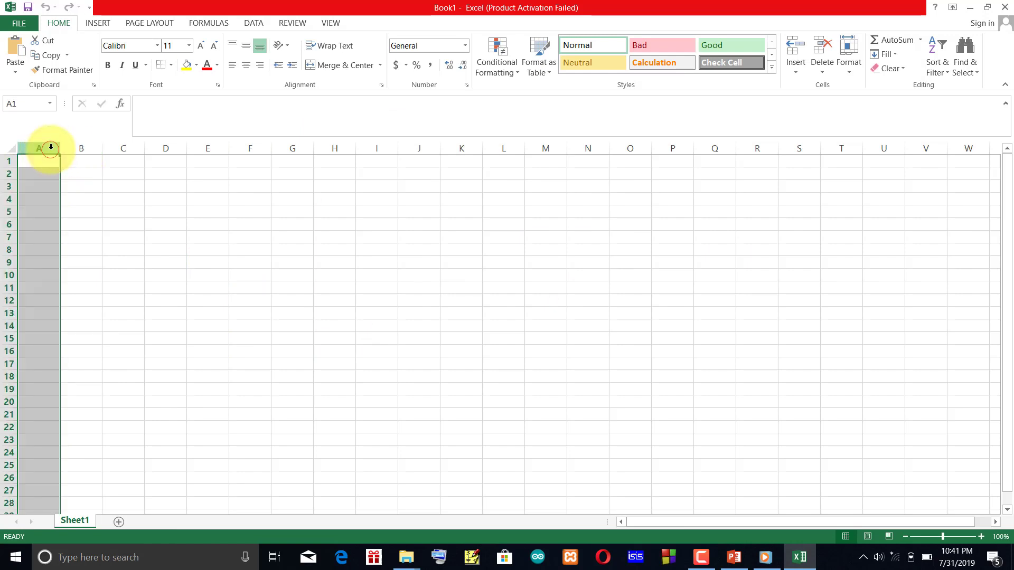
click(82, 148)
click(127, 148)
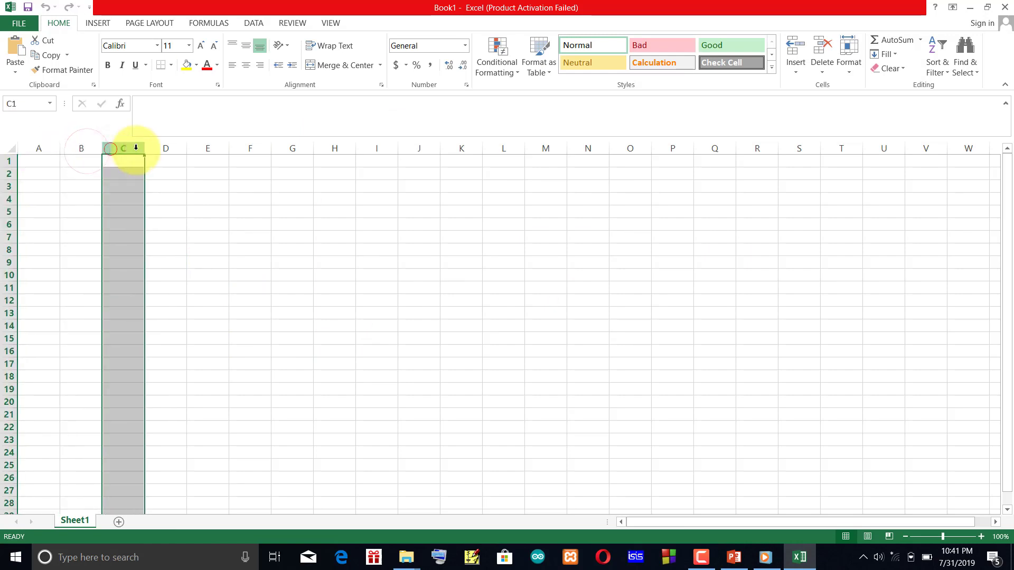
click(167, 148)
click(196, 153)
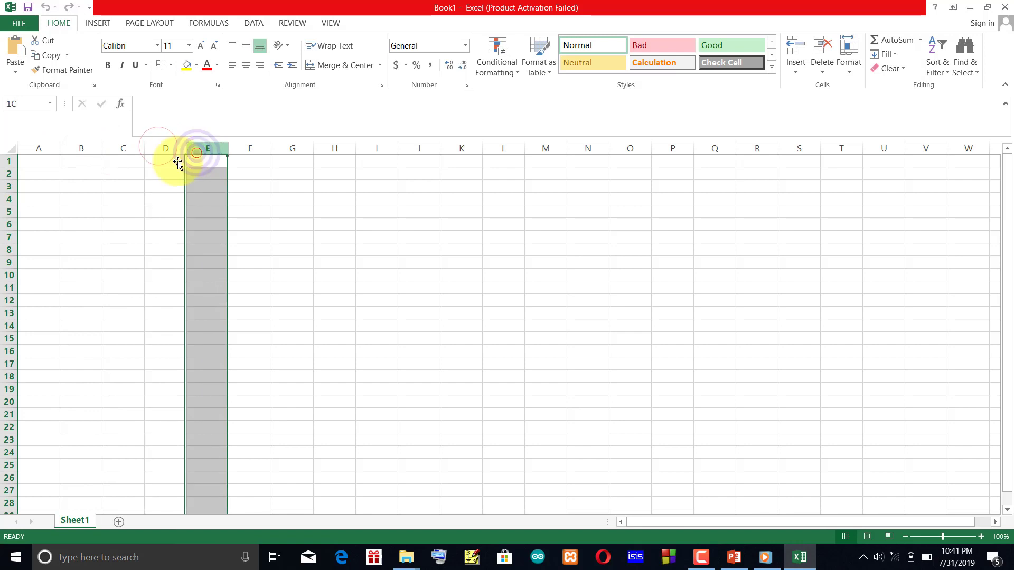
click(10, 163)
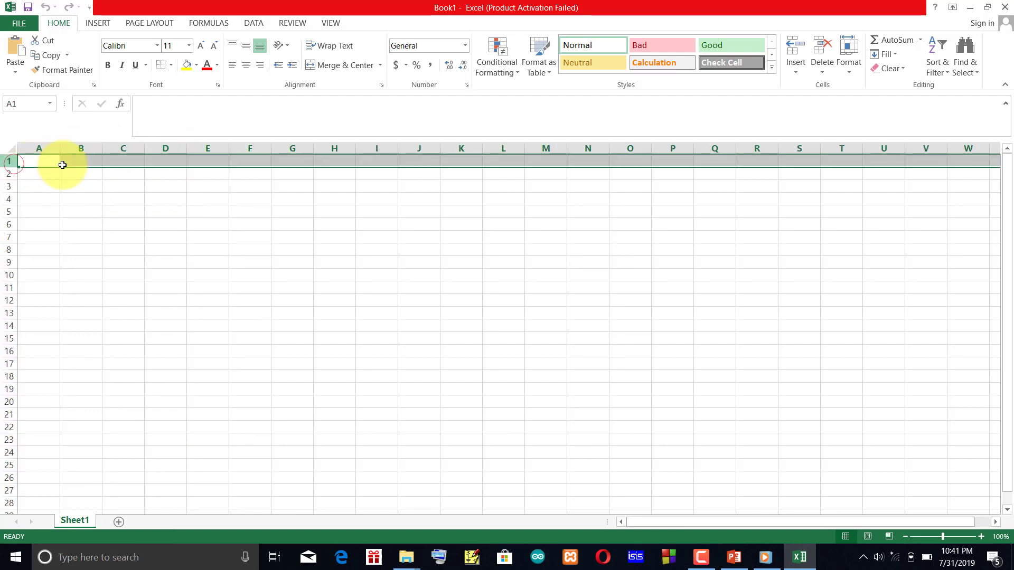
click(8, 174)
click(8, 186)
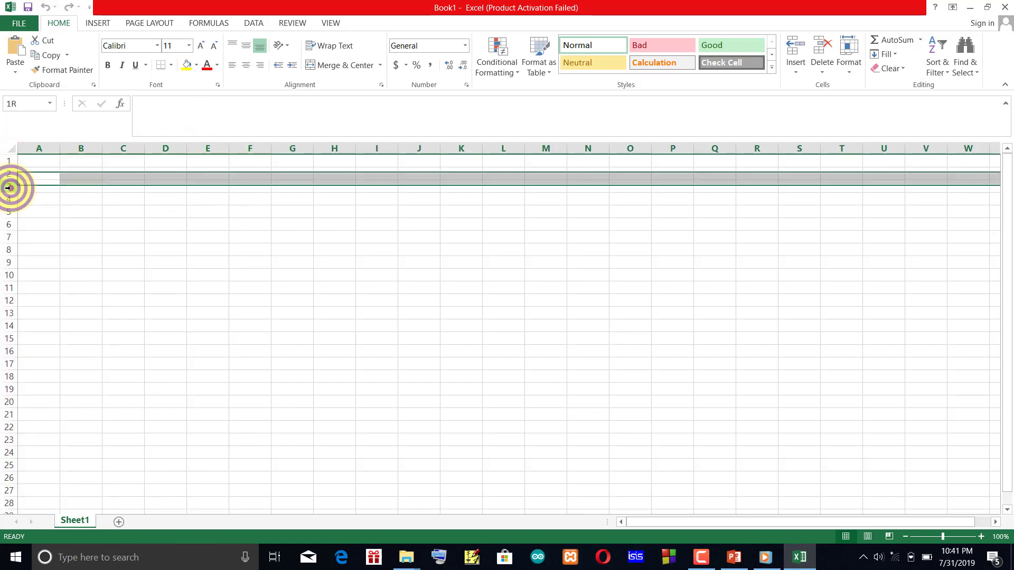
drag(10, 193, 43, 196)
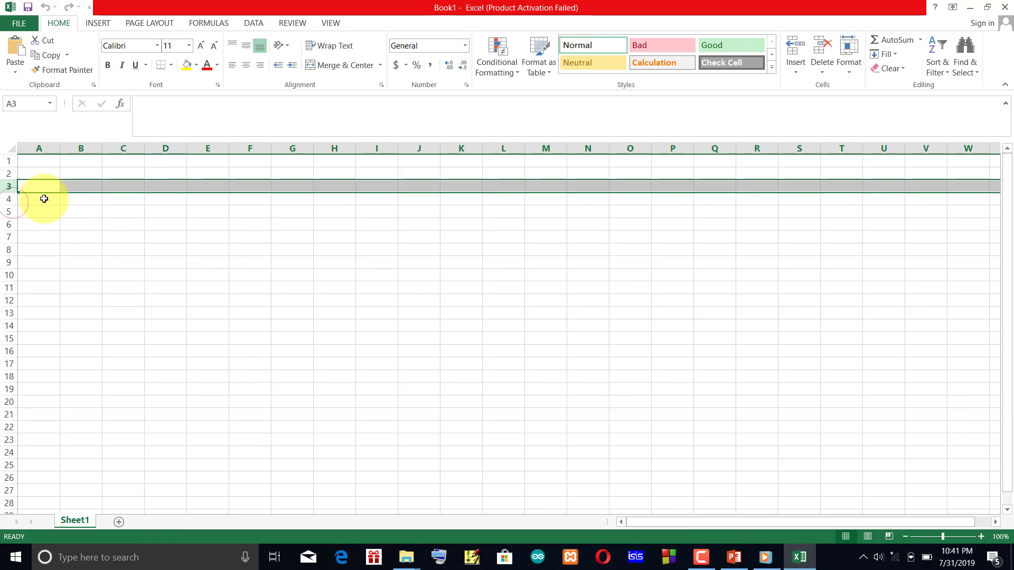
Select cells B2, C3, D5, F10 and C9 in turn to examine the active cell's address and contents.
click(96, 172)
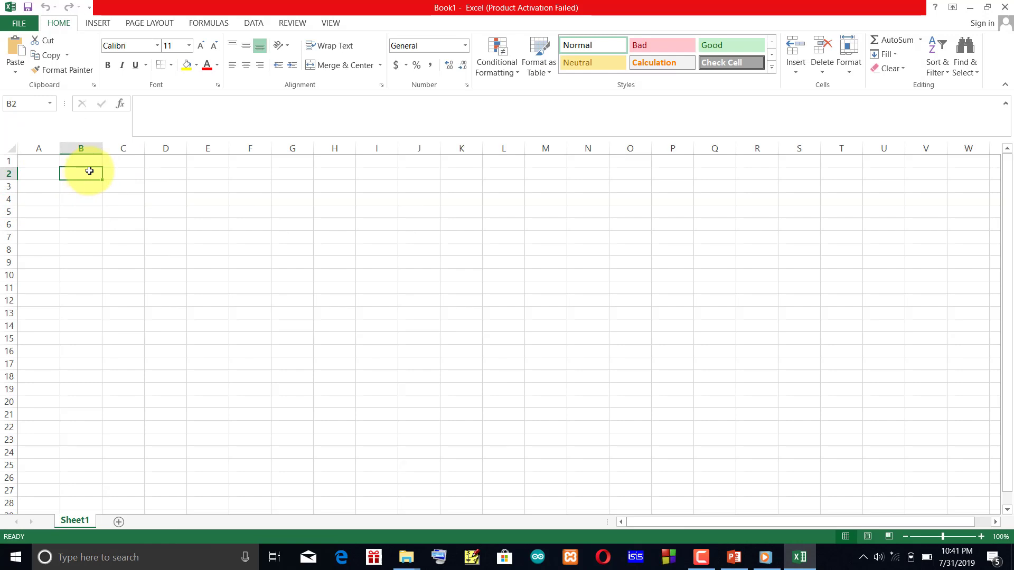
click(120, 190)
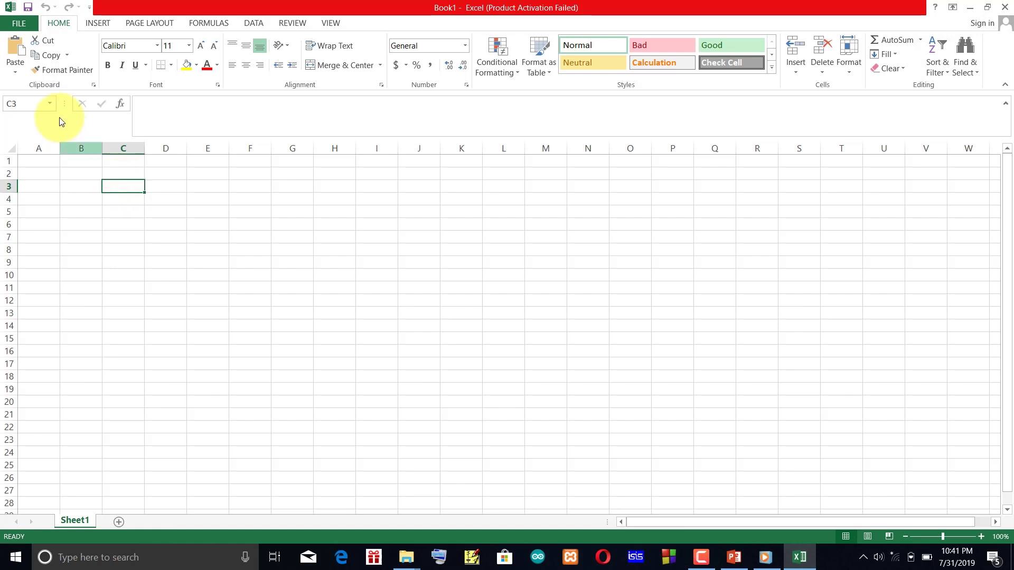
click(17, 107)
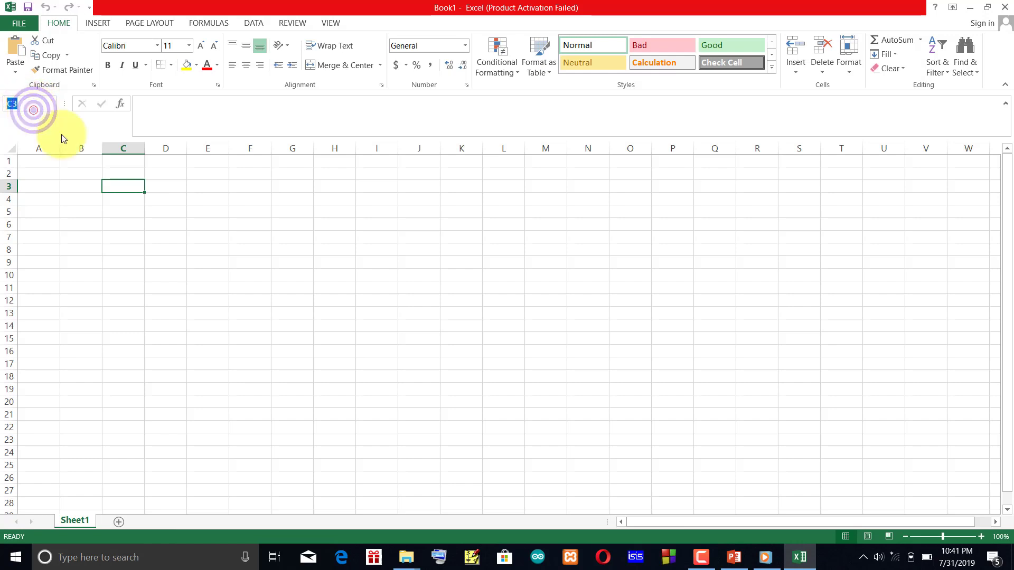
click(153, 209)
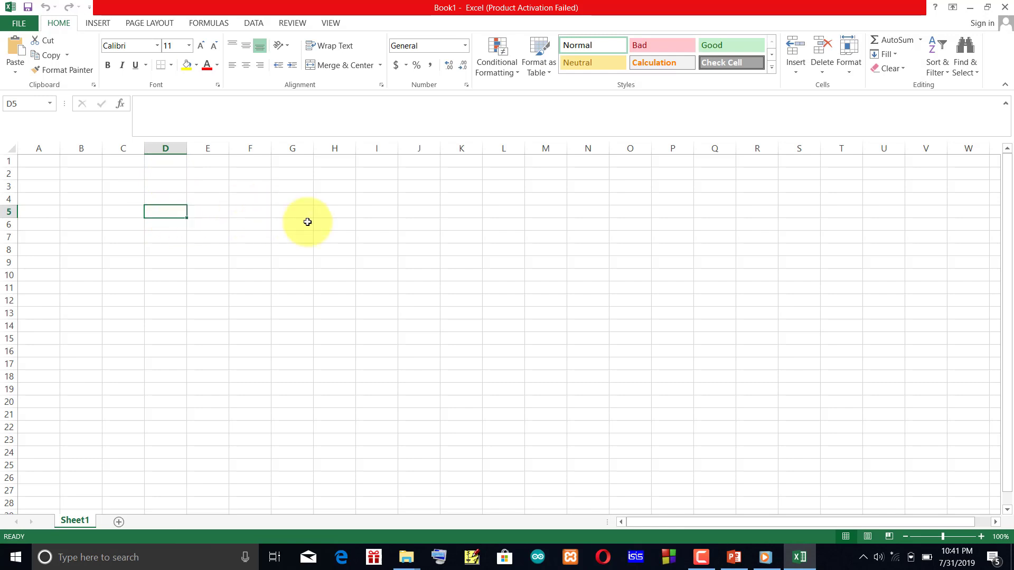
click(259, 269)
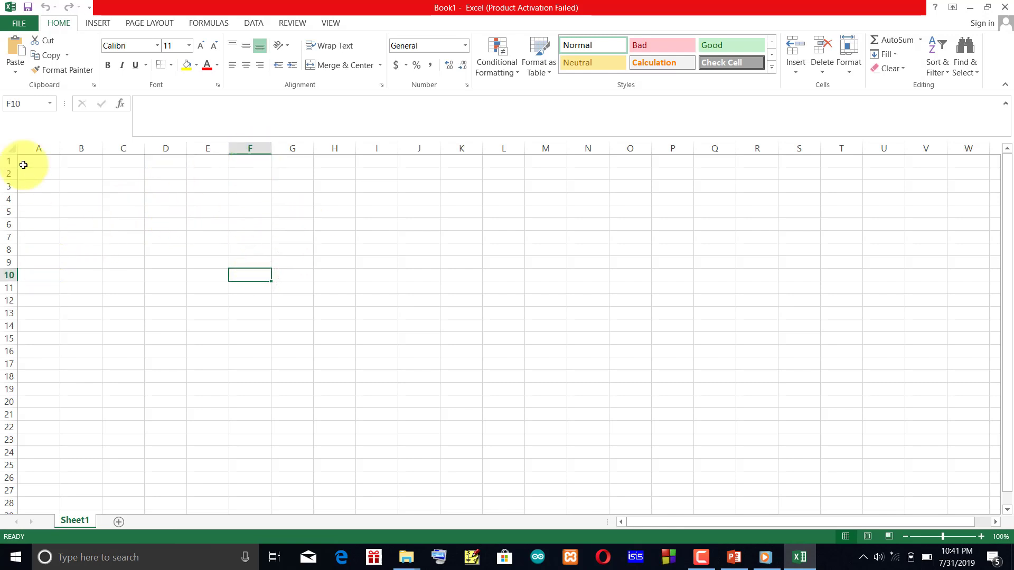
click(148, 103)
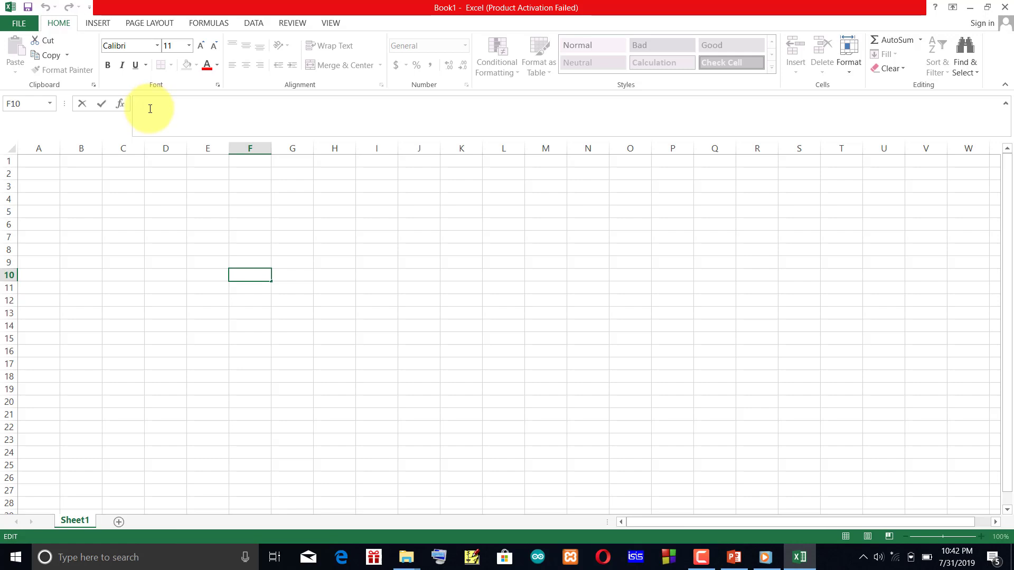
click(111, 259)
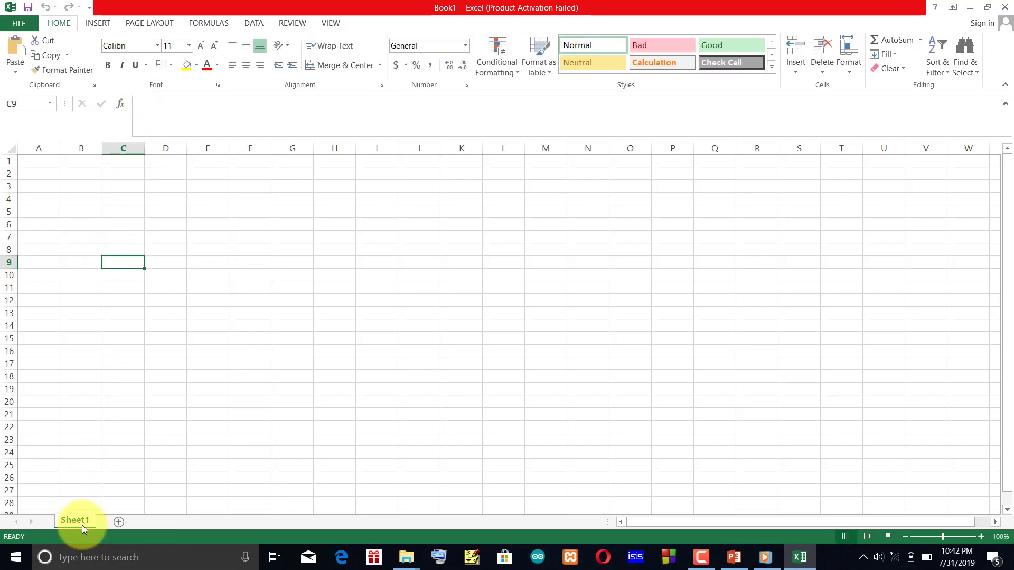
Add two worksheets after Sheet1 and delete Sheet3.
click(118, 522)
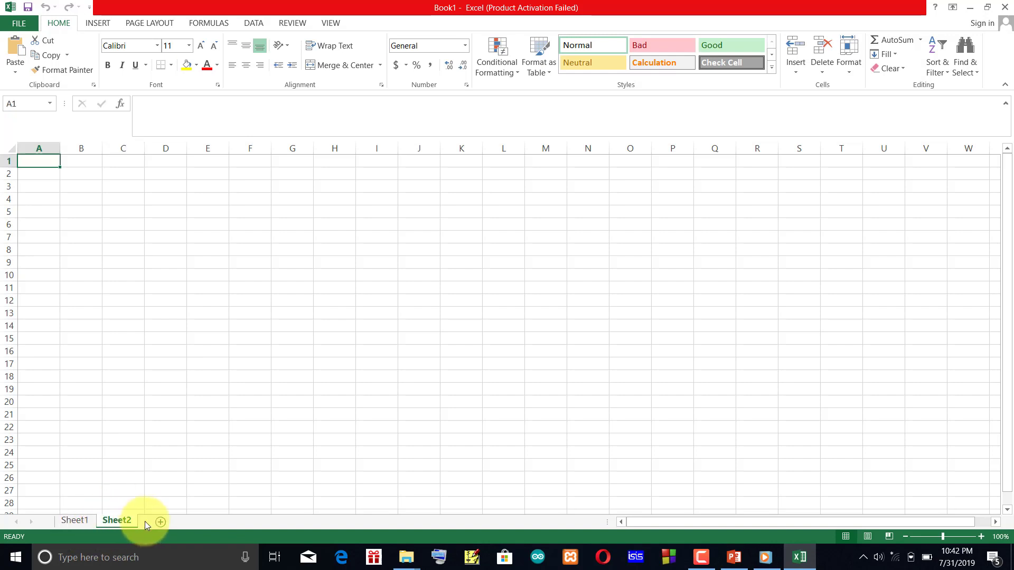
click(161, 522)
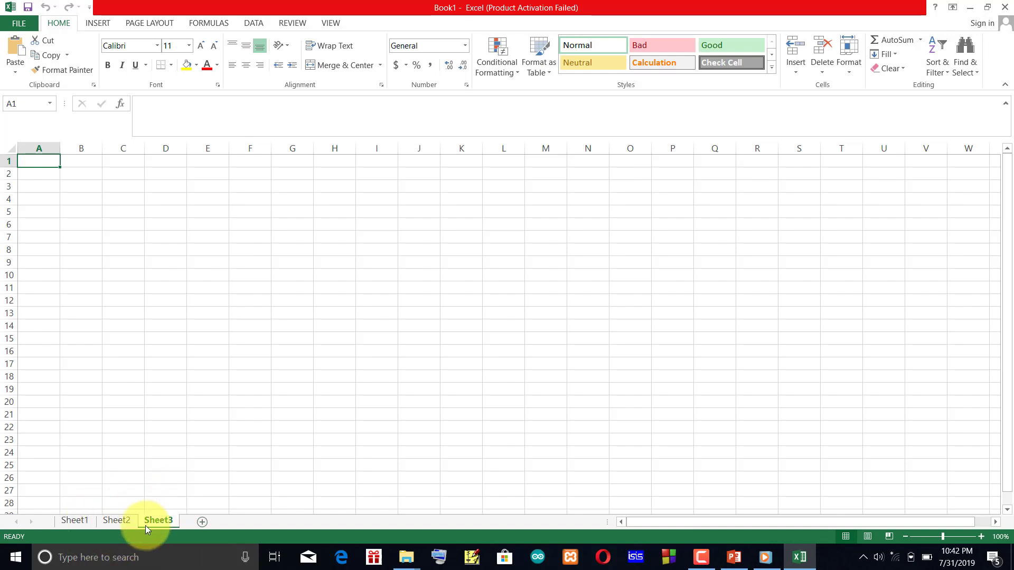
right_click(160, 521)
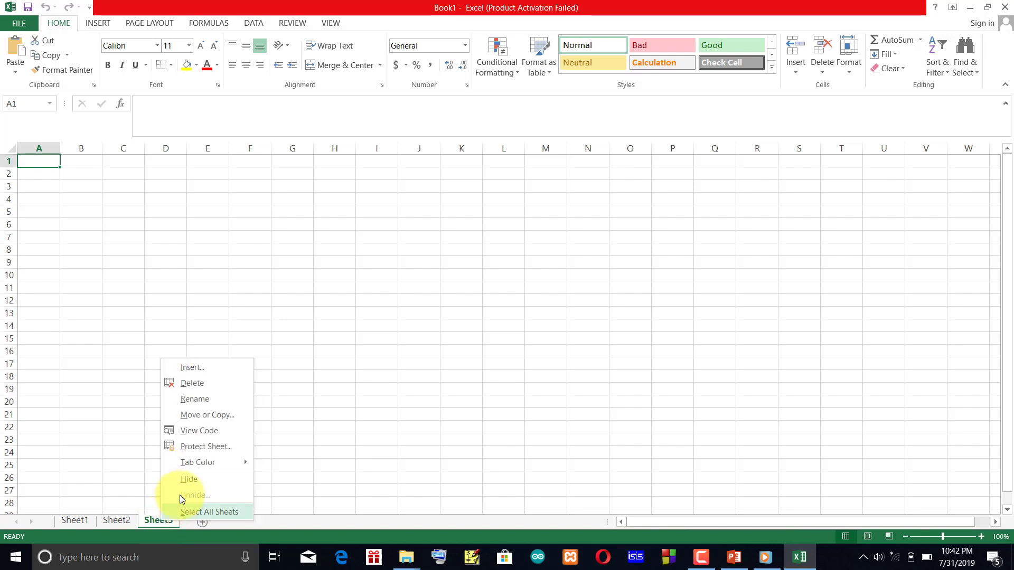
click(192, 383)
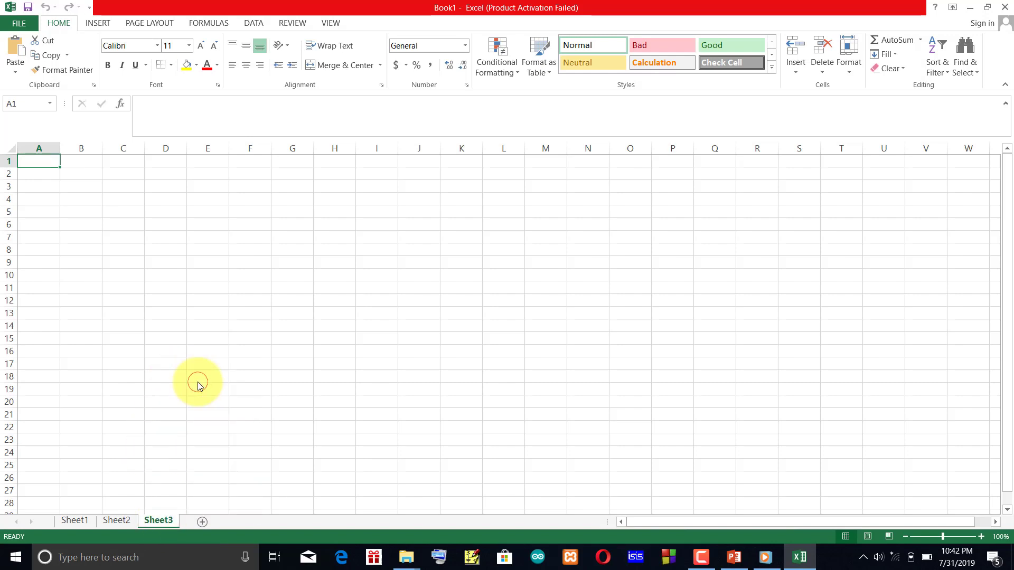
Set the tab color of Sheet2 to red and compare it with Sheet1.
right_click(116, 519)
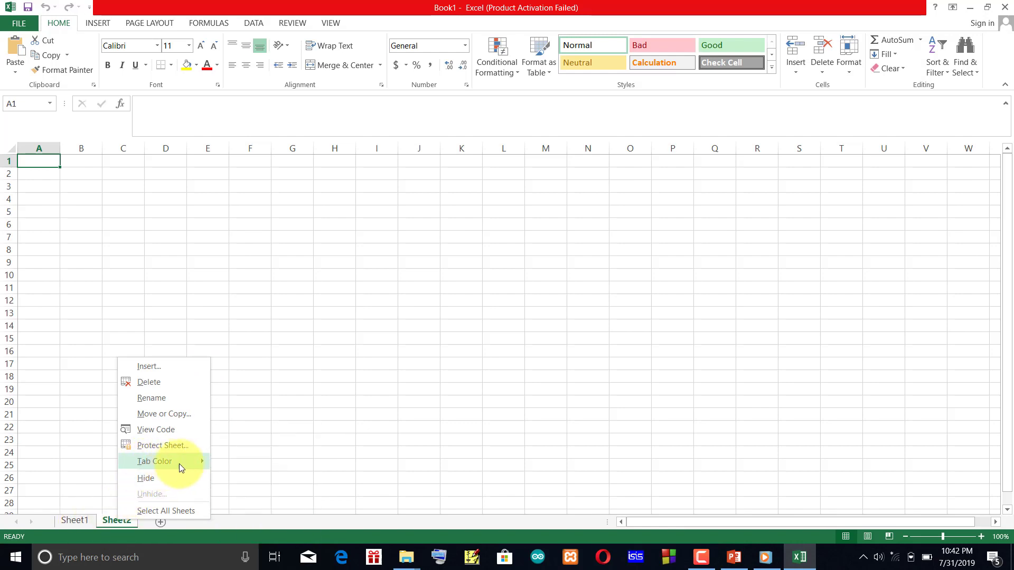
click(179, 462)
click(217, 503)
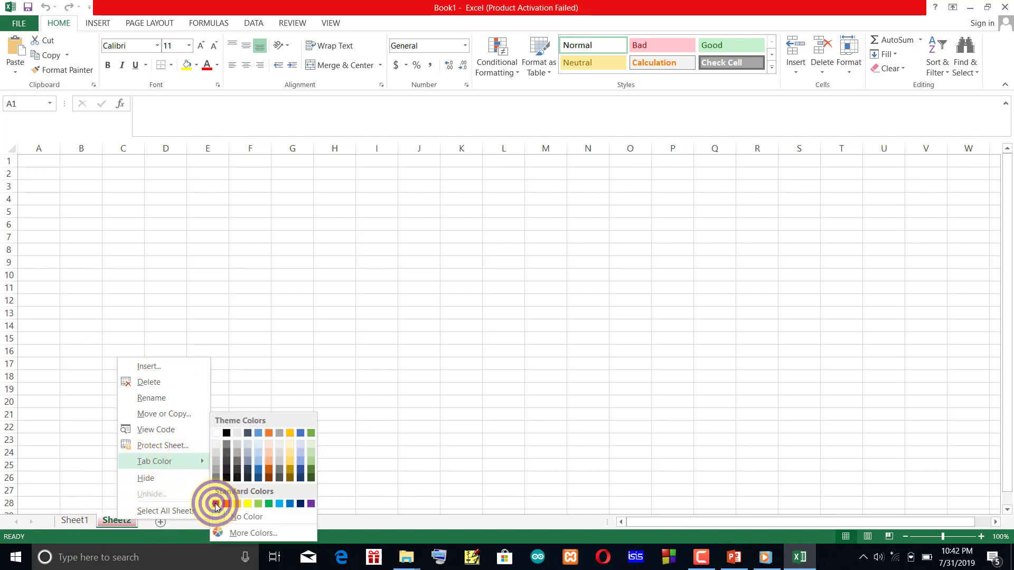
click(75, 521)
click(117, 521)
Hide the Sheet2 worksheet and unhide it again.
right_click(119, 519)
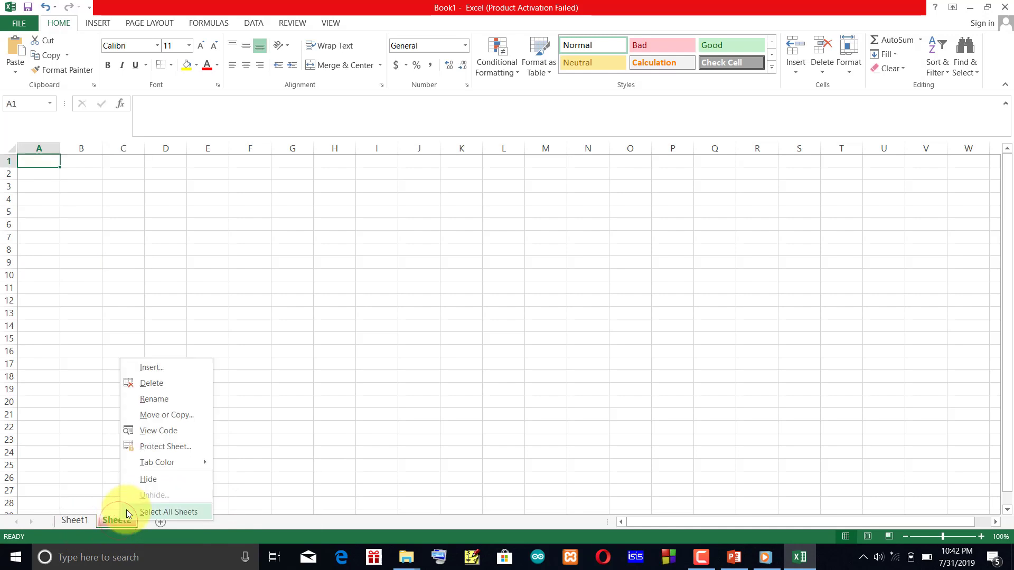
click(139, 474)
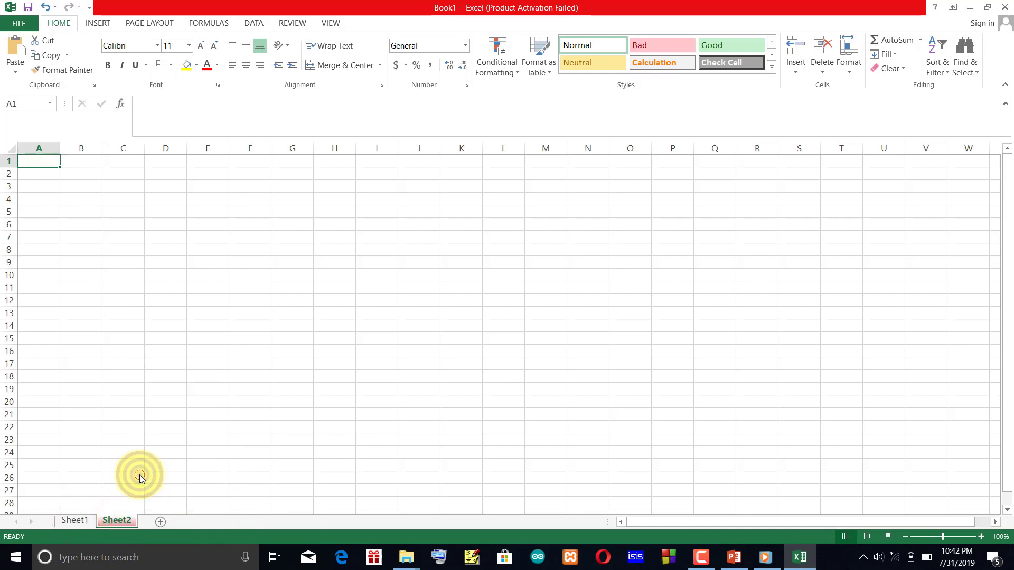
right_click(81, 519)
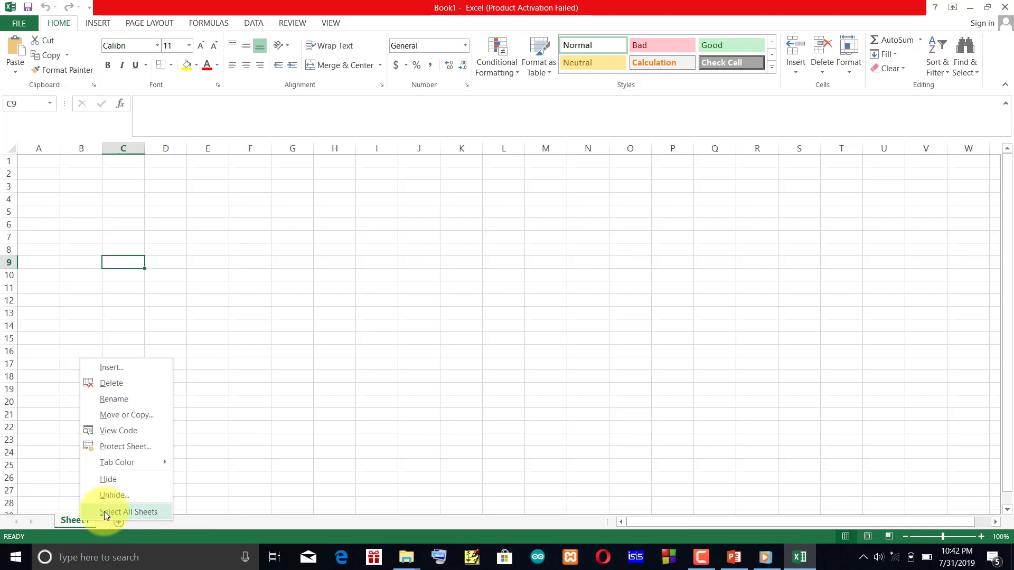
click(109, 494)
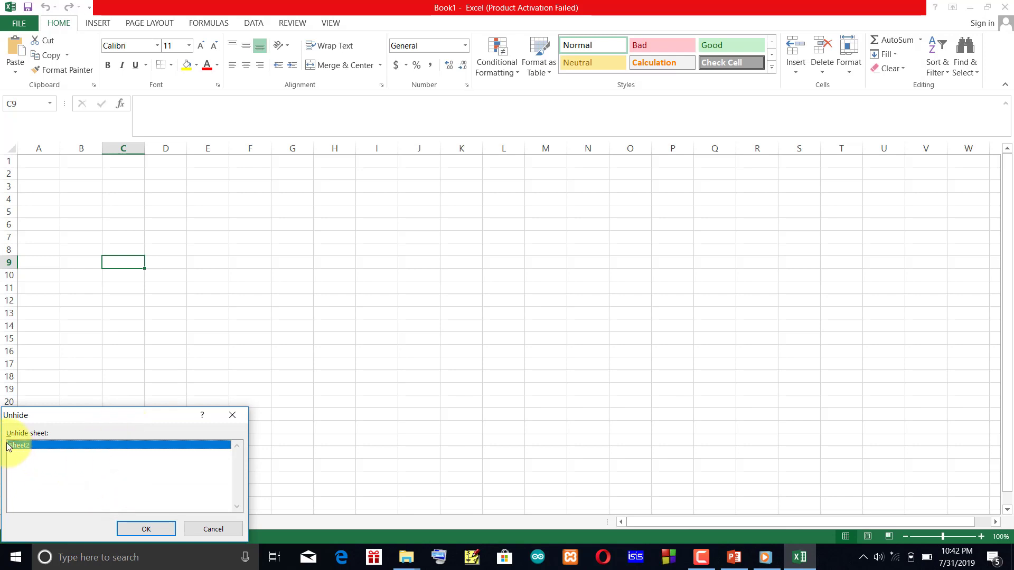
click(146, 528)
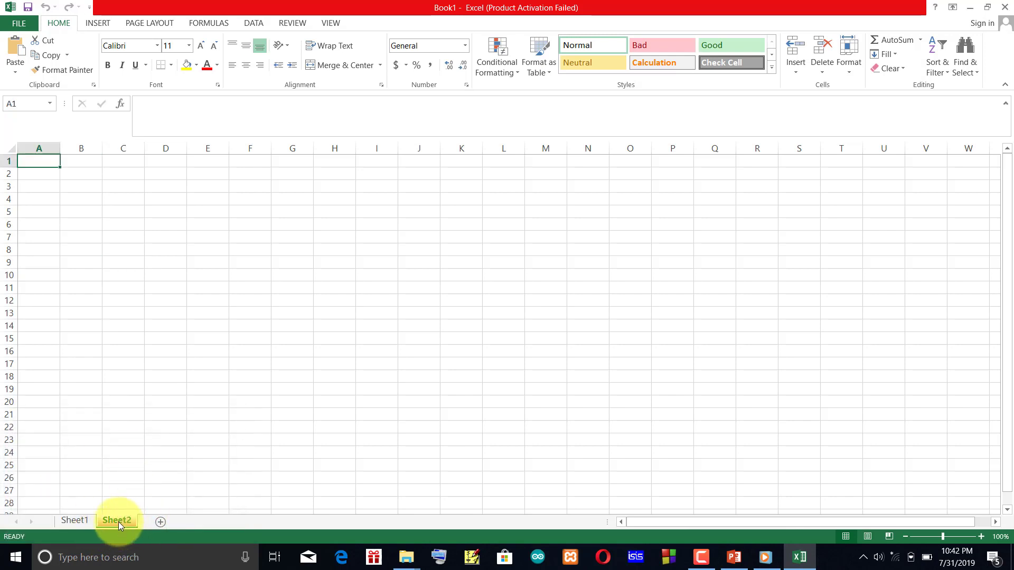
Review the worksheet commands available for Sheet2 and select cells A1 to E1 in turn, returning to A1.
right_click(118, 521)
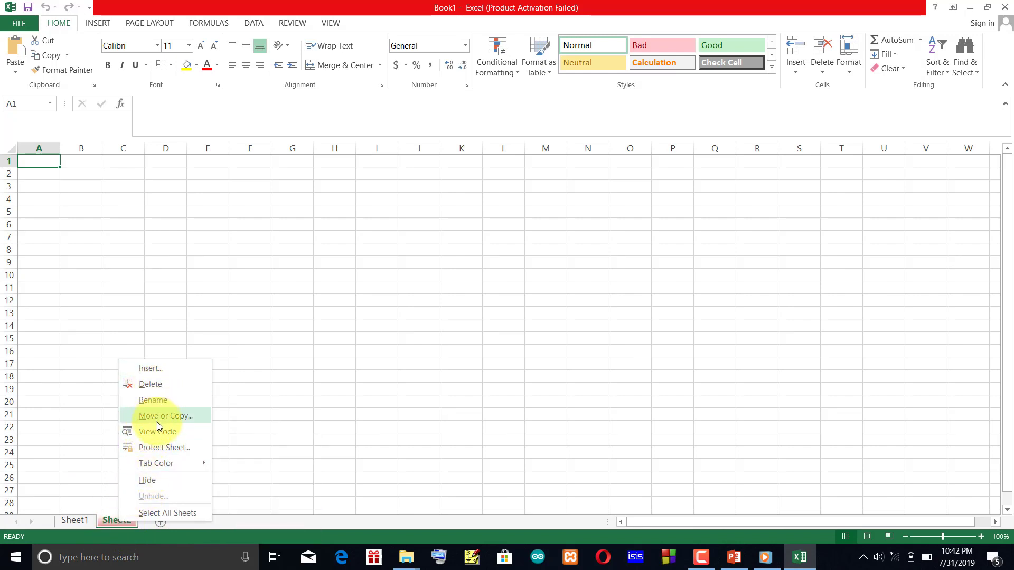
click(104, 369)
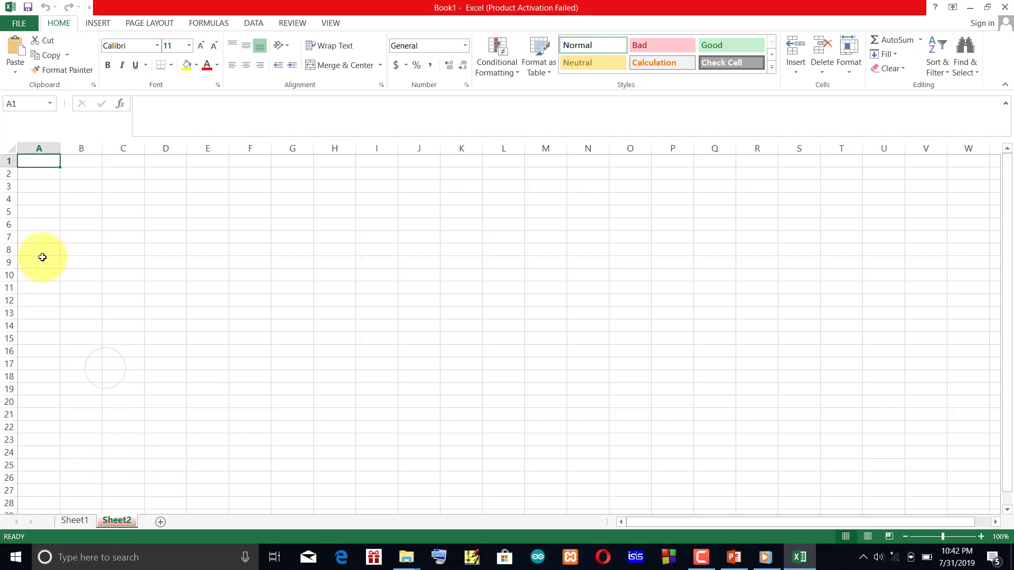
click(41, 157)
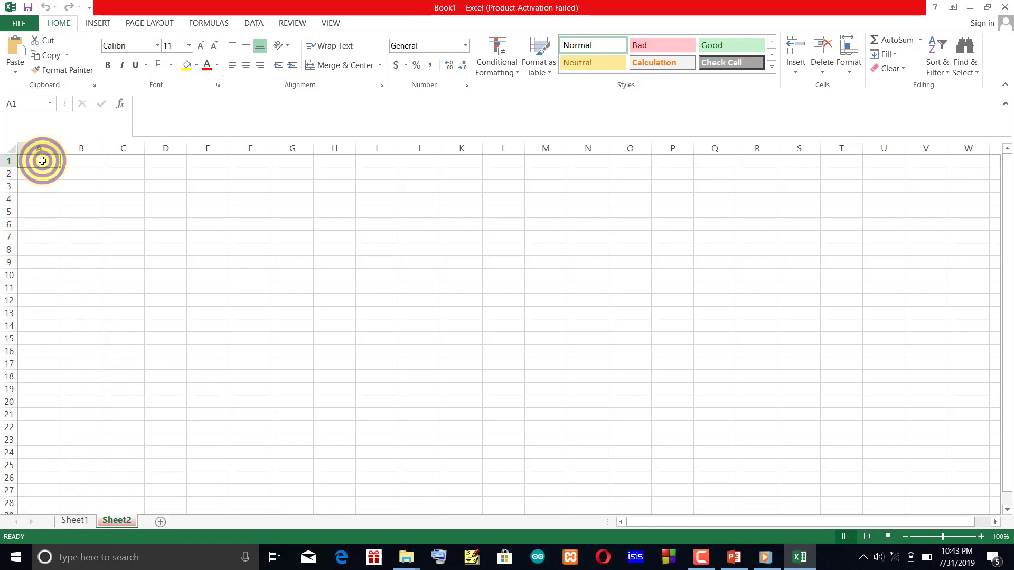
click(88, 158)
click(109, 159)
click(167, 158)
click(204, 158)
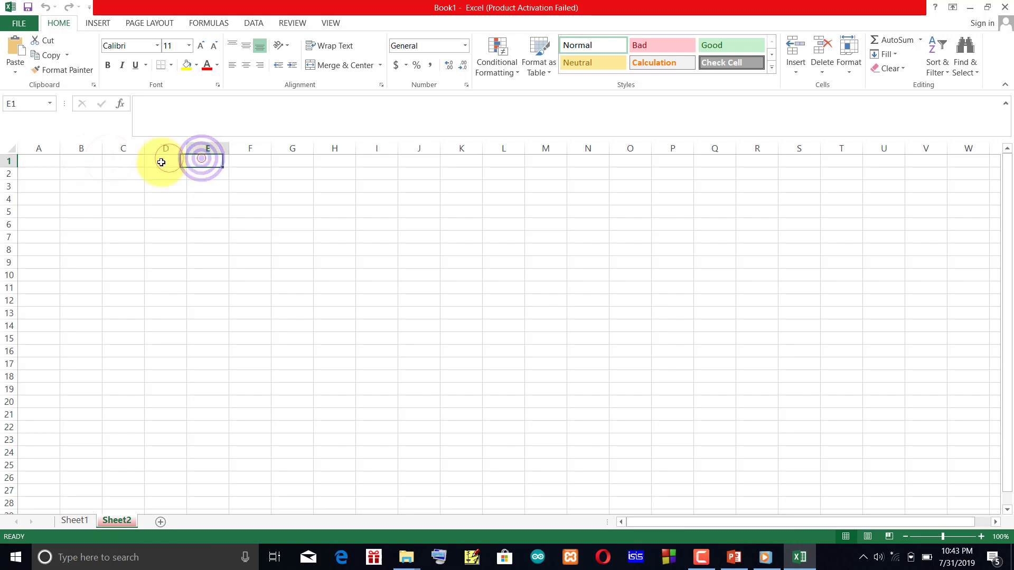
click(44, 158)
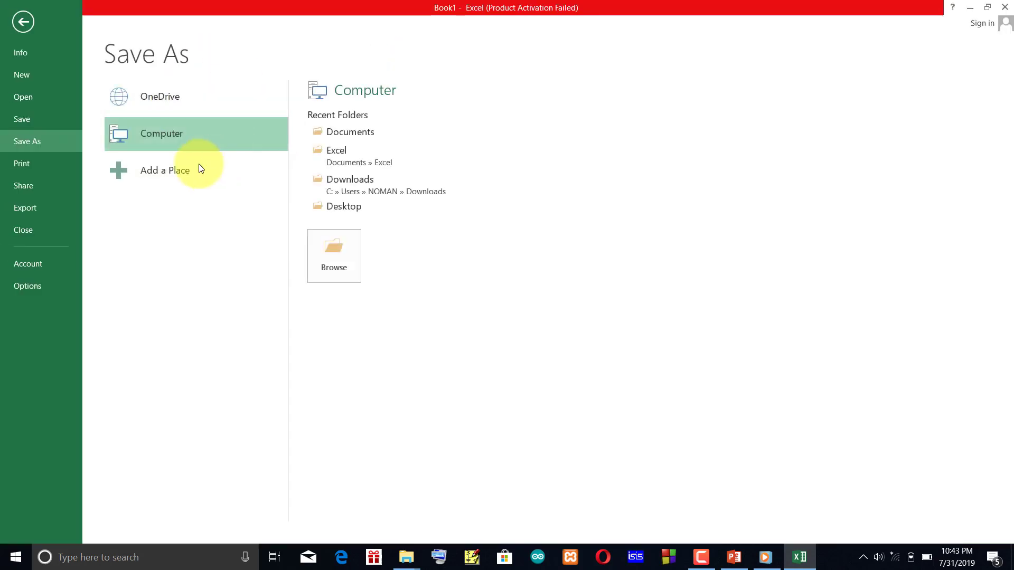
Save the workbook as st.data in the Excel folder under Documents.
click(13, 21)
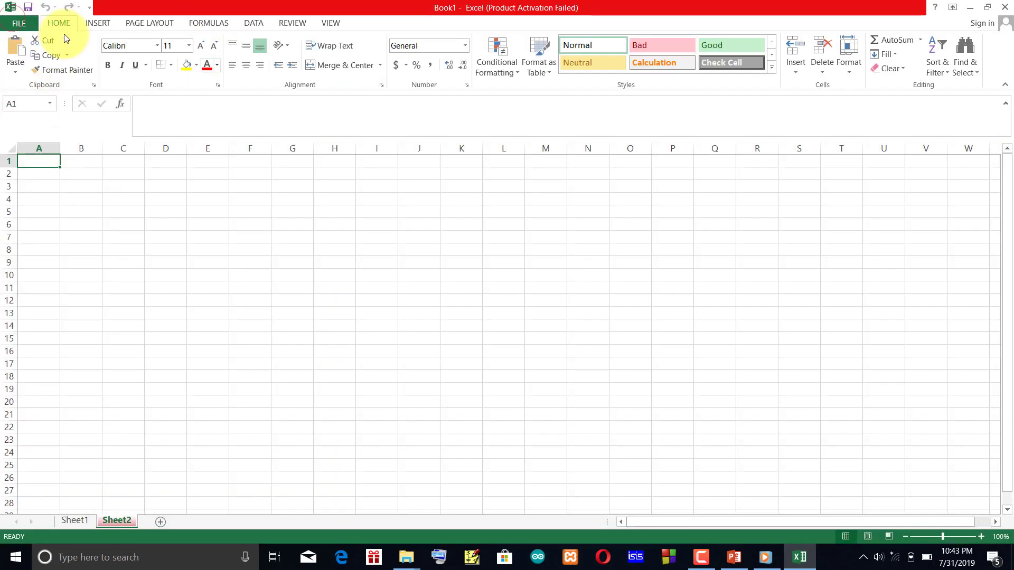
click(23, 20)
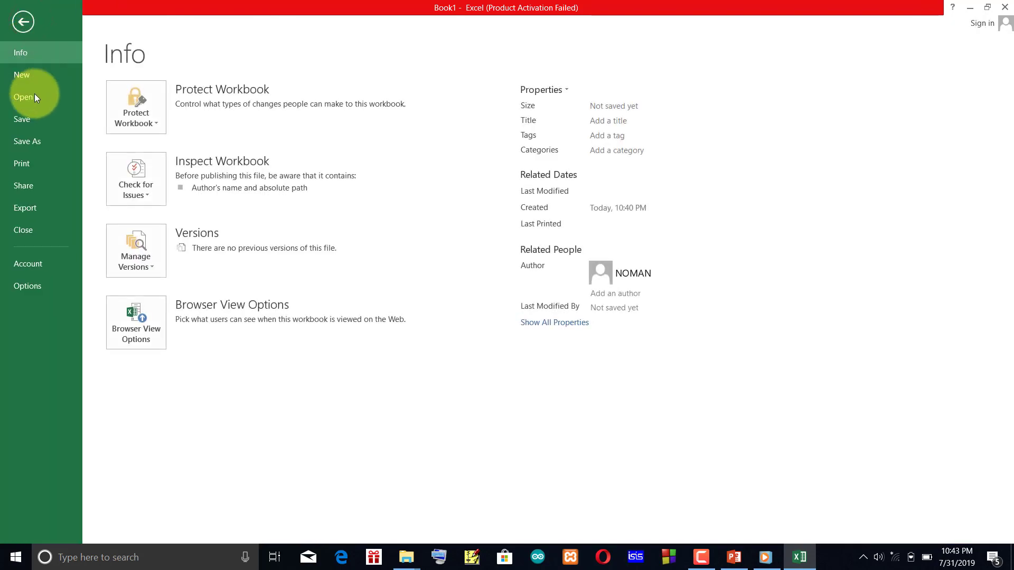
click(49, 116)
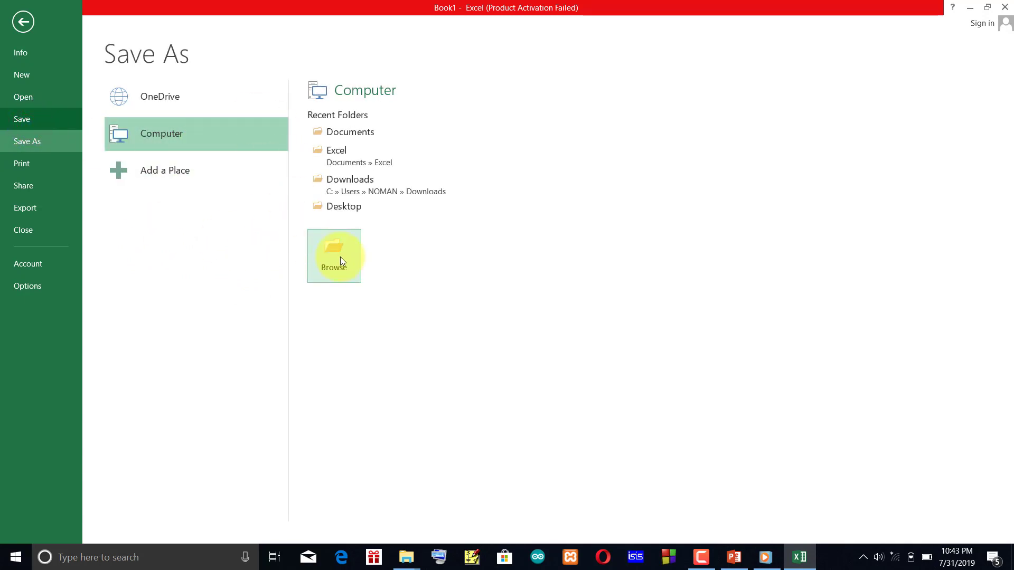
click(348, 151)
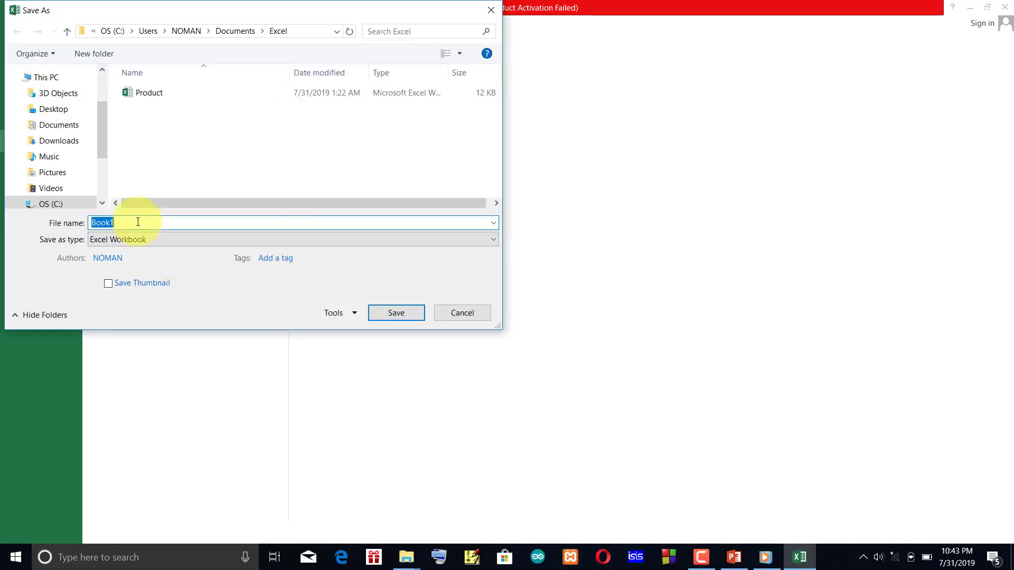
text(st.)
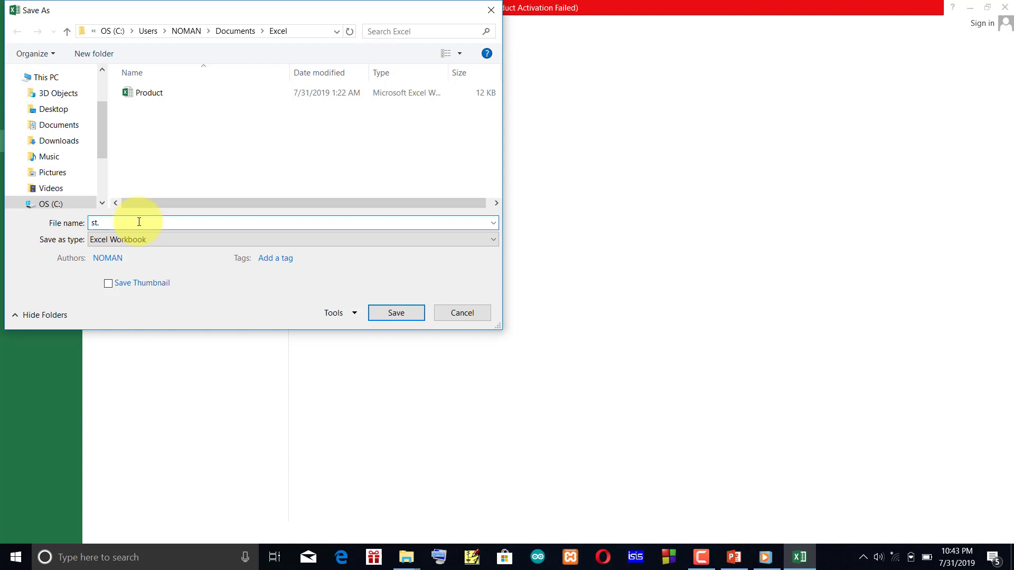
text(data)
key(Return)
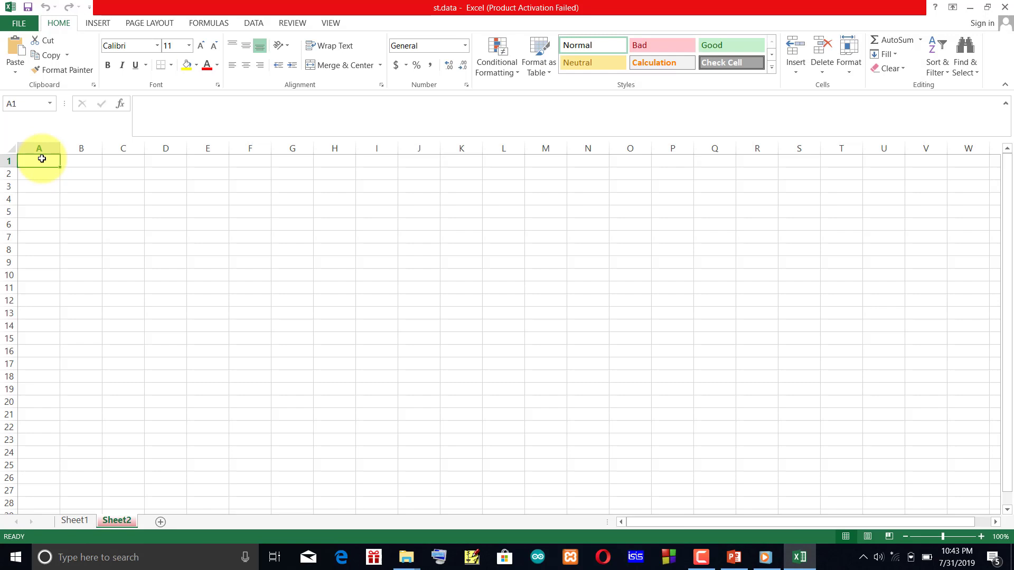
Enter the column headings Sl-no, Name, Age and District in cells A1 to D1 of Sheet2.
text(S)
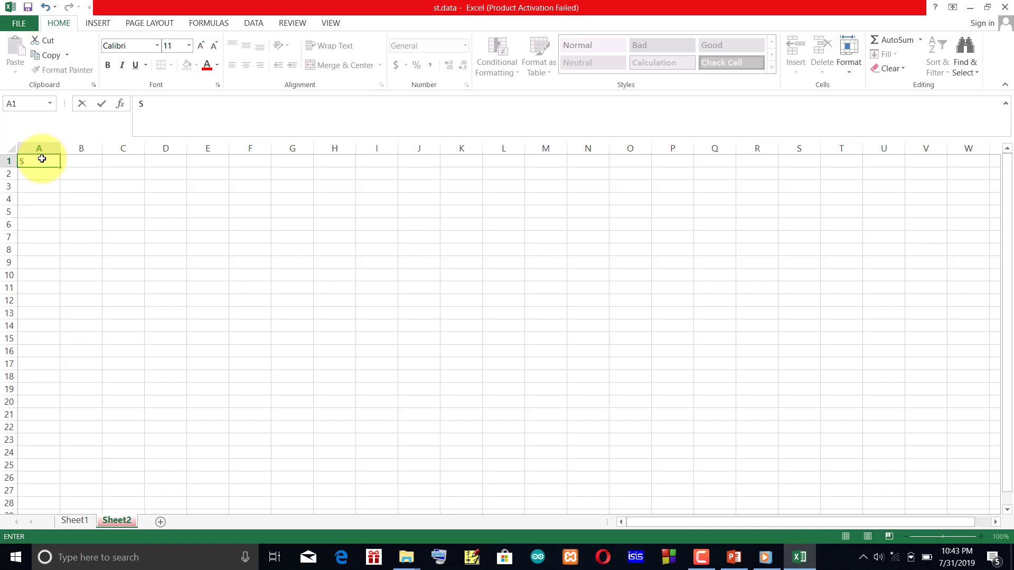
text(l-no)
key(Tab)
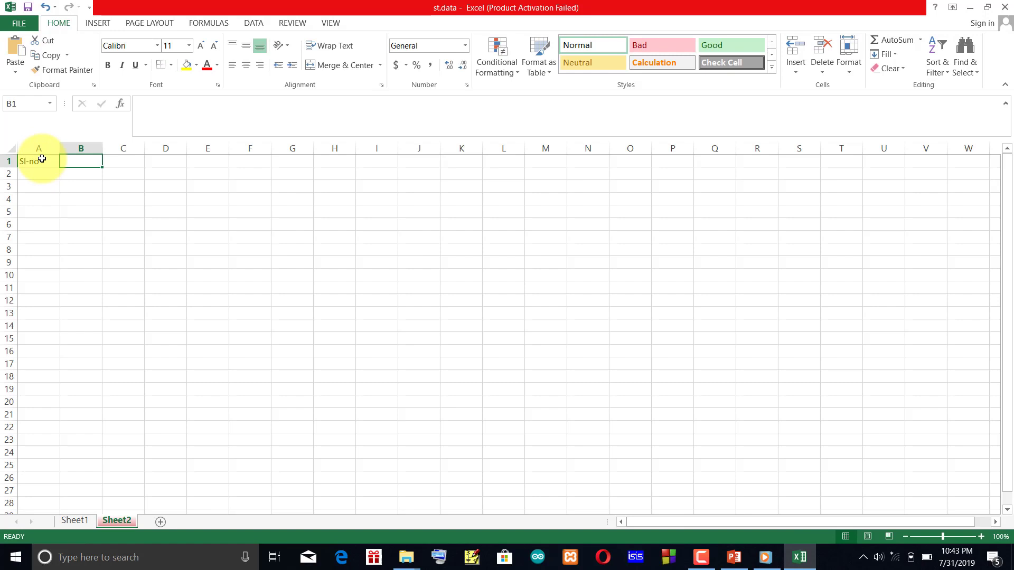
text(Name)
key(Tab)
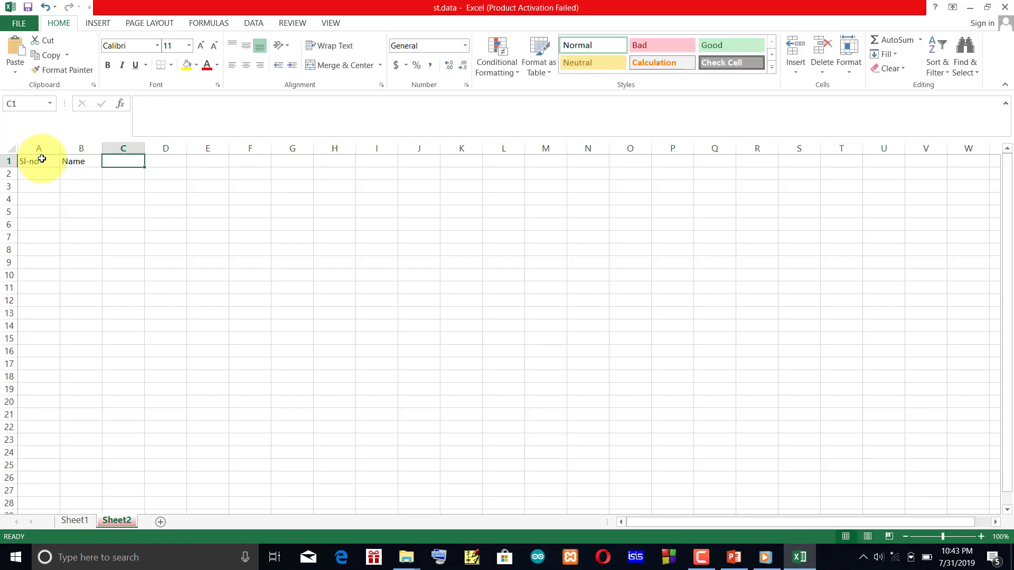
text(Age)
key(Tab)
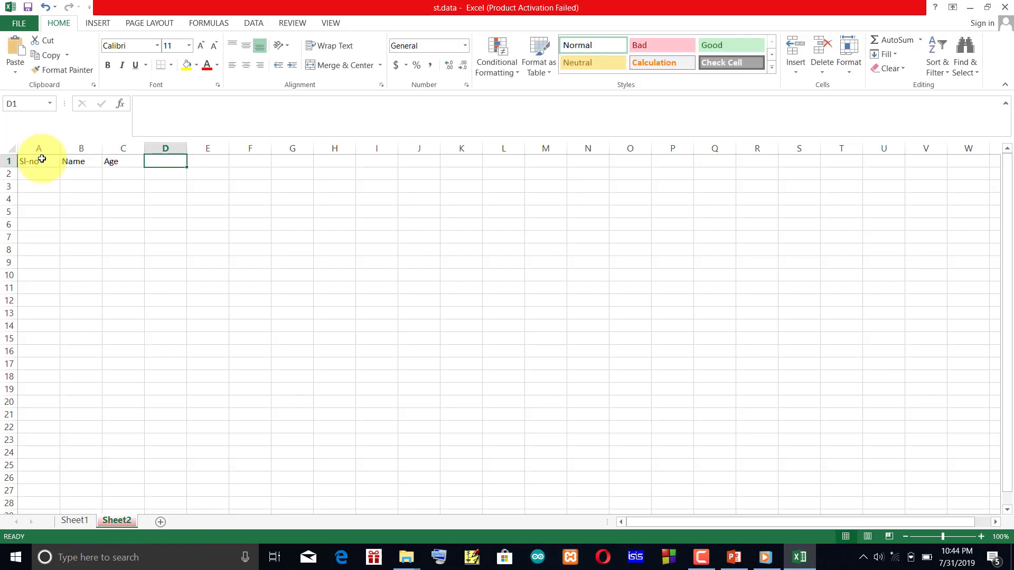
text(D)
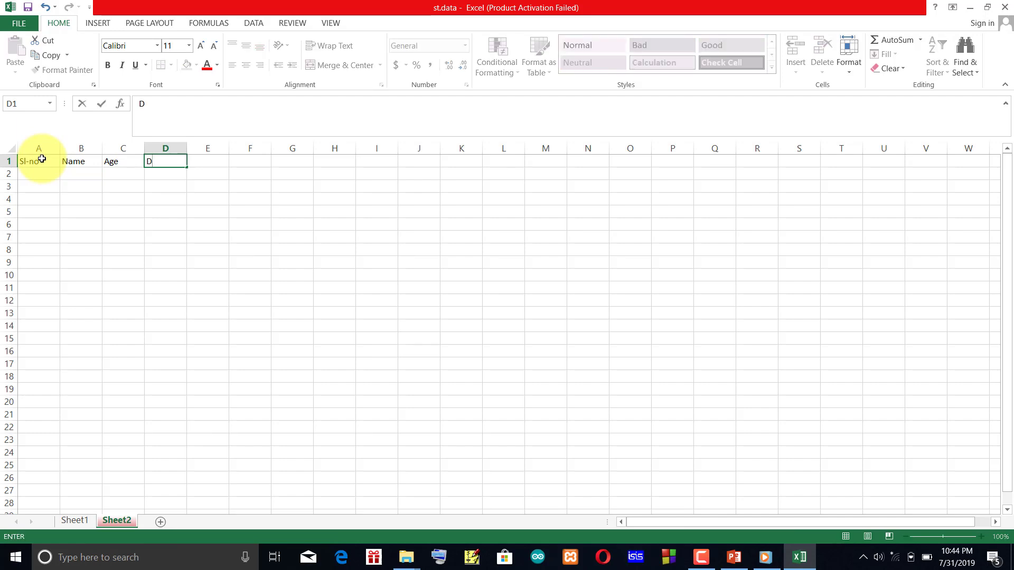
text(istrict)
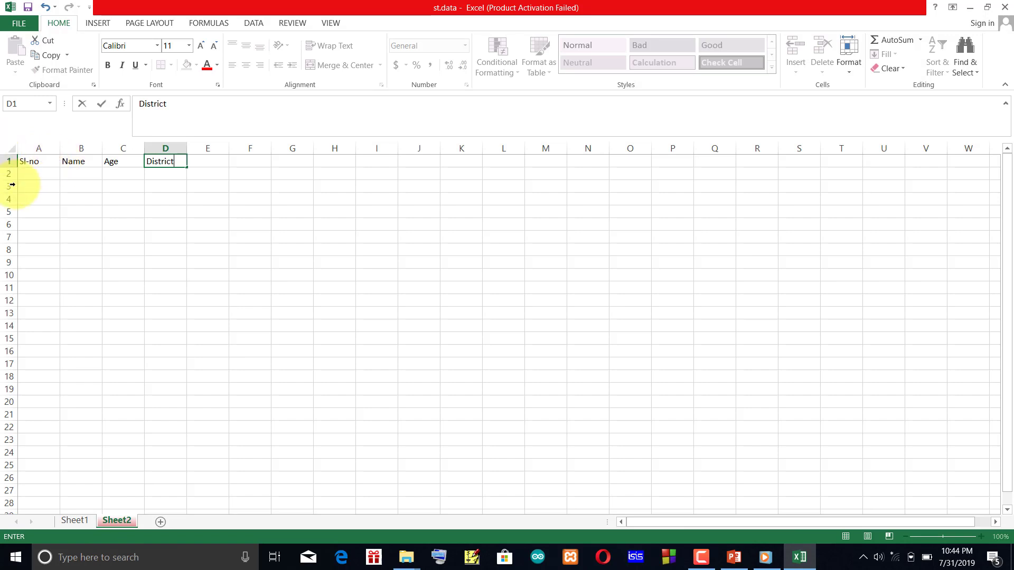
Fill the Sl-no column with the serial numbers 1, 2, 3 and 4 in cells A2 to A5.
click(46, 169)
text(1)
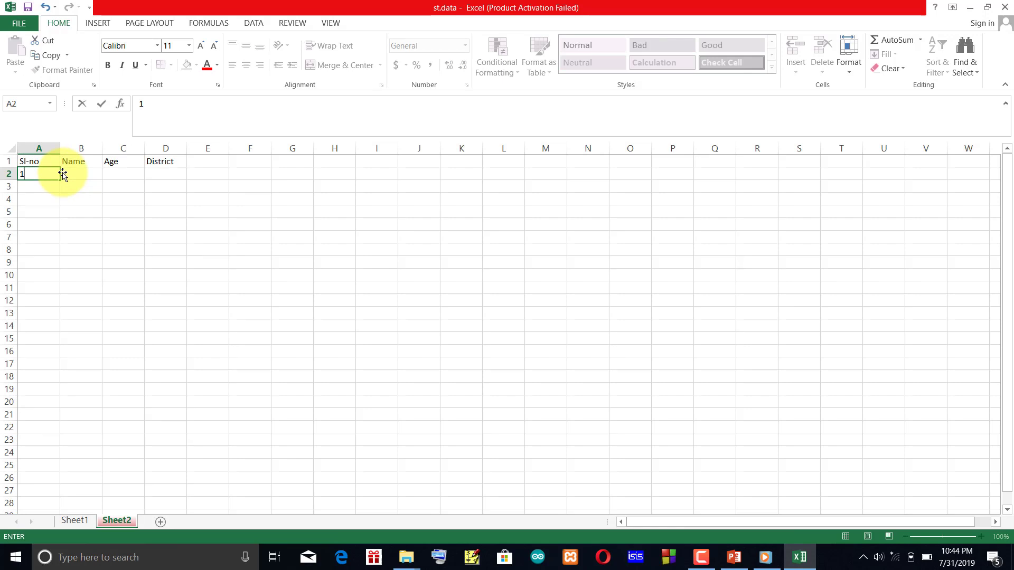
key(Return)
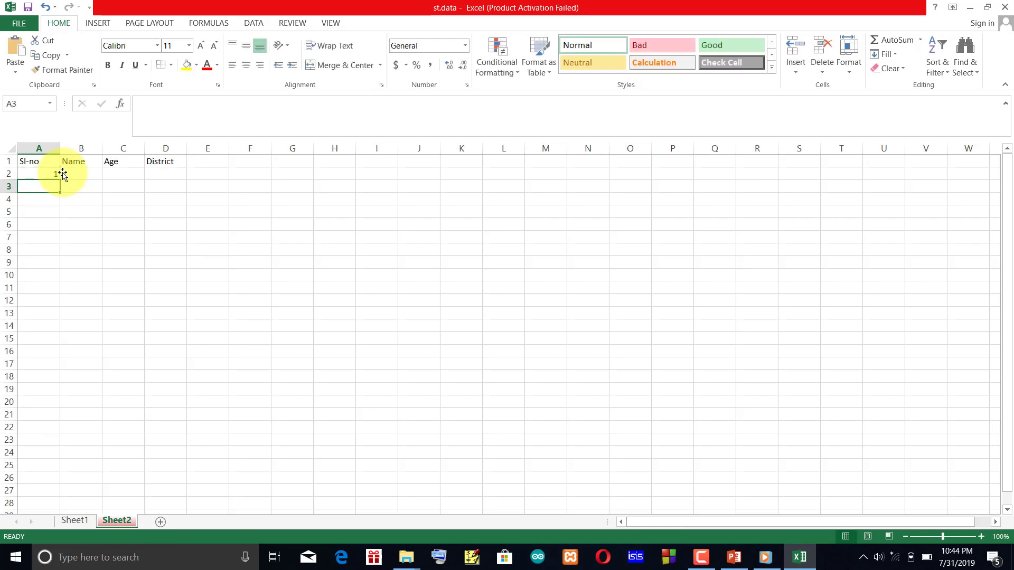
text(2)
key(Return)
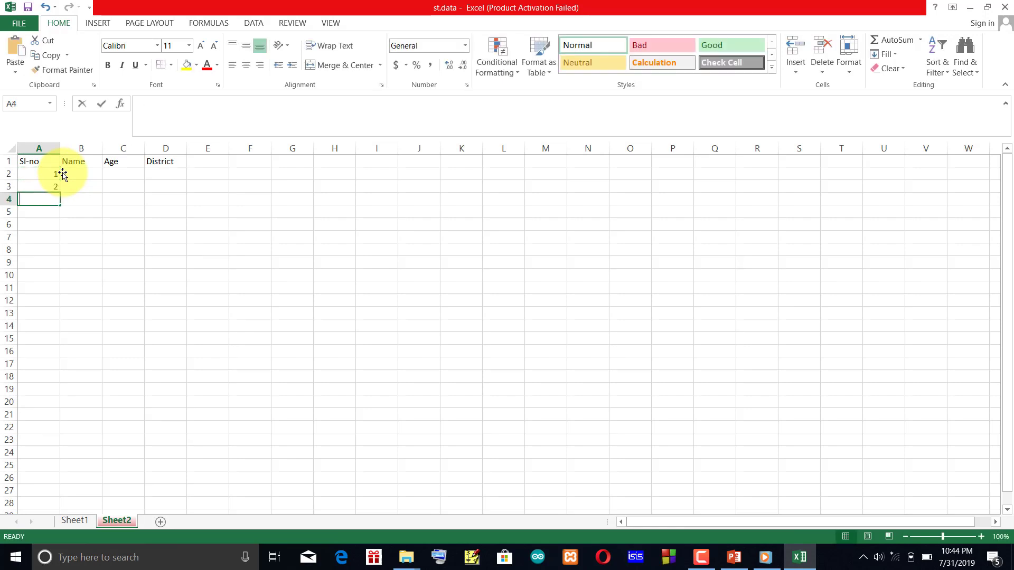
text(3)
key(Return)
text(4)
key(Return)
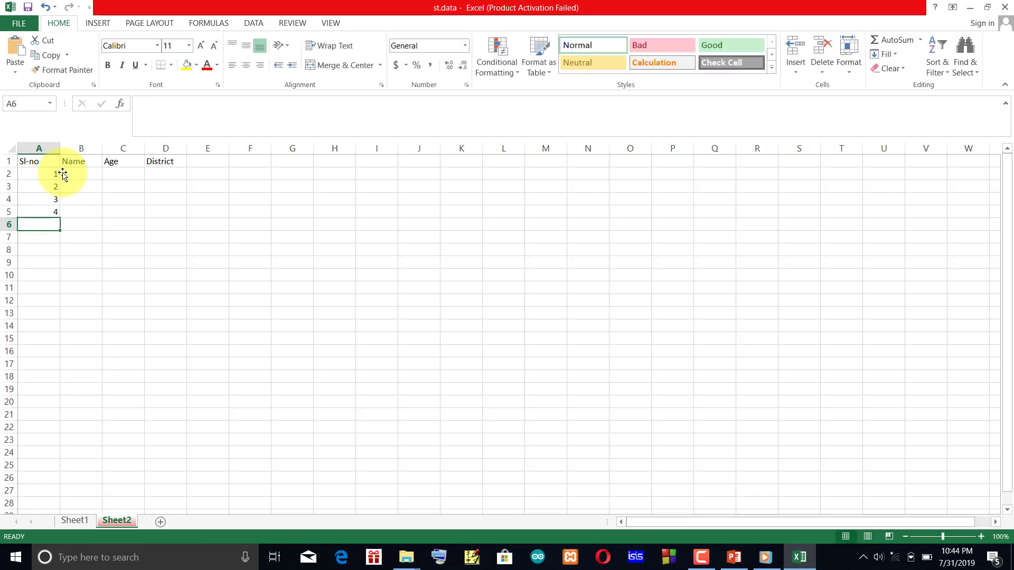
Enter the four people's first names in the Name column, cells B2 to B5.
click(71, 179)
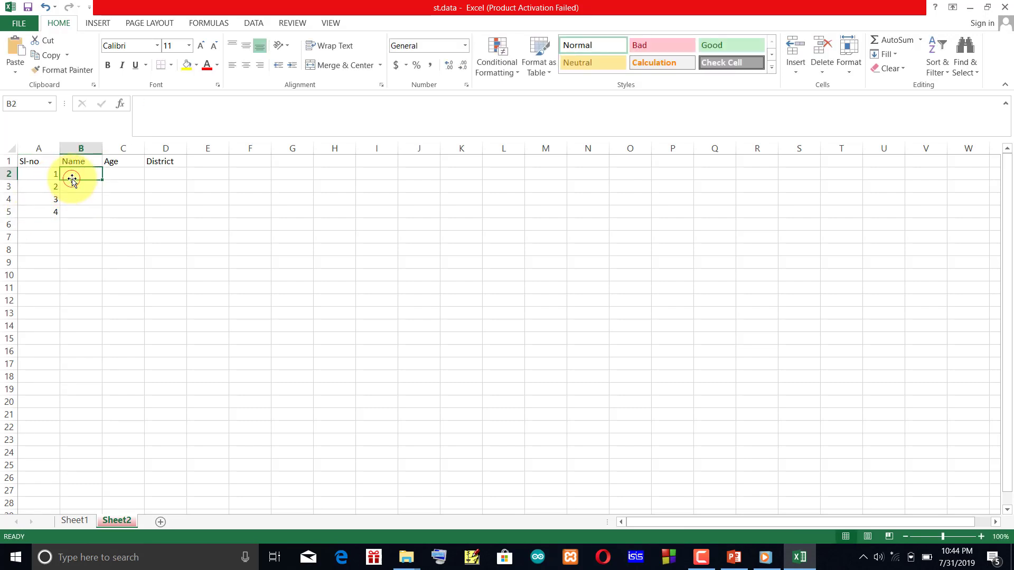
text(Noman)
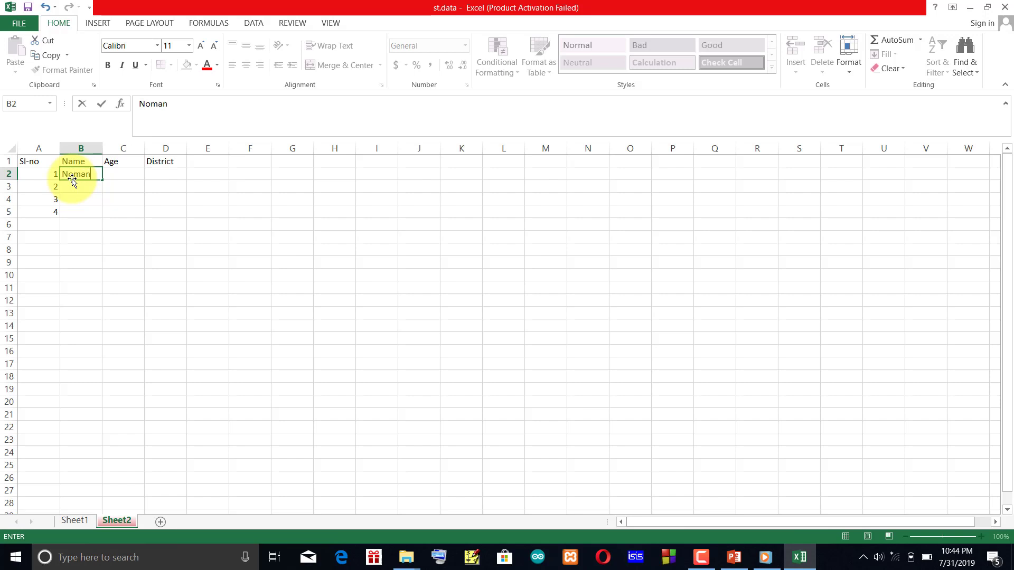
key(Return)
text(soi)
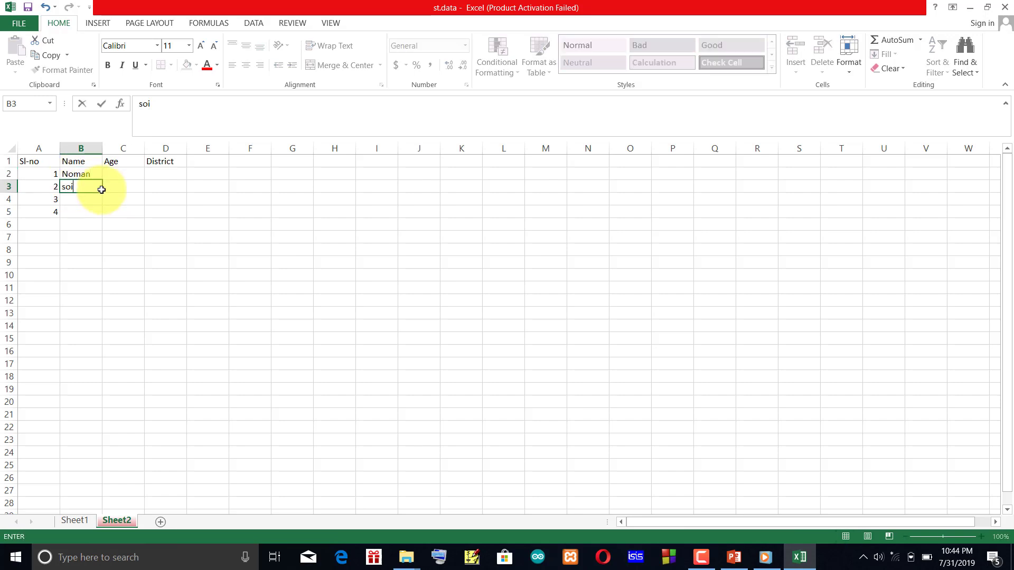
text(kot)
key(Return)
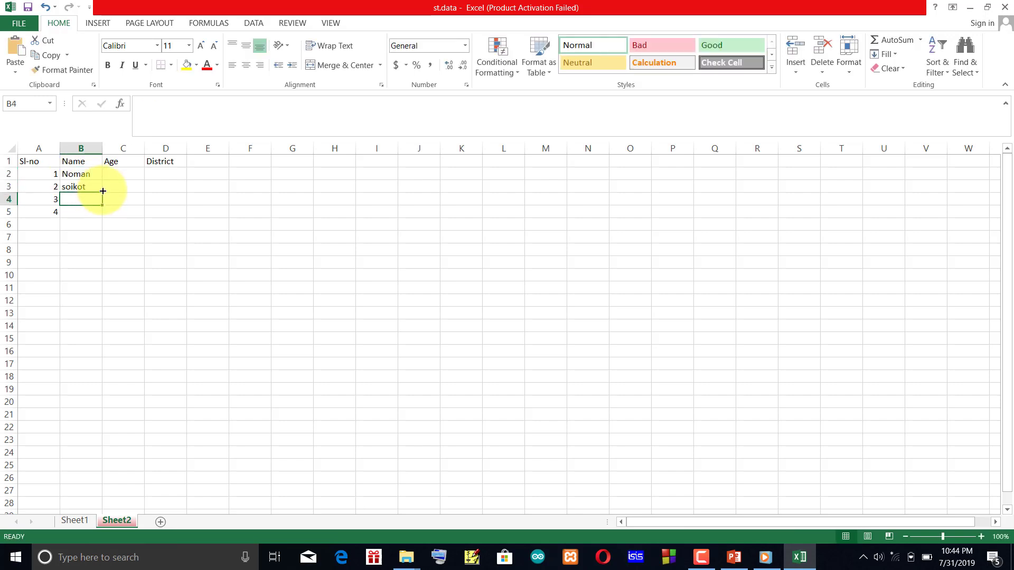
text(saf)
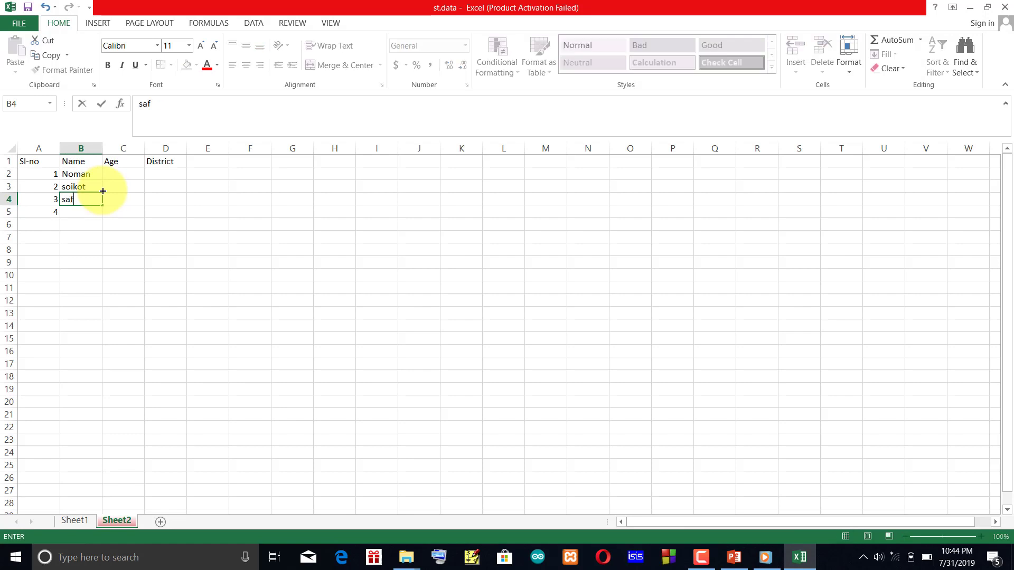
text(in)
key(Return)
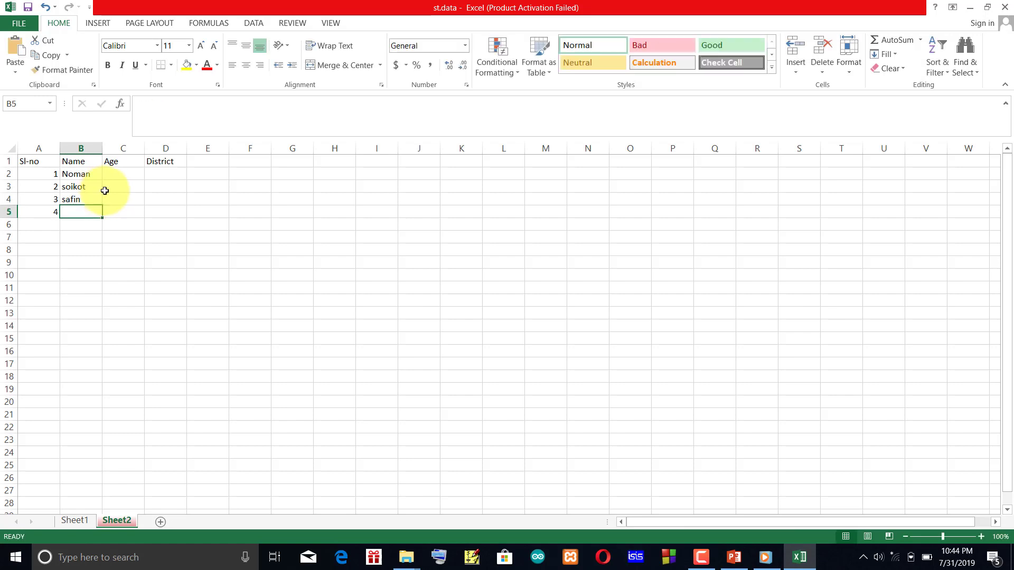
text(s)
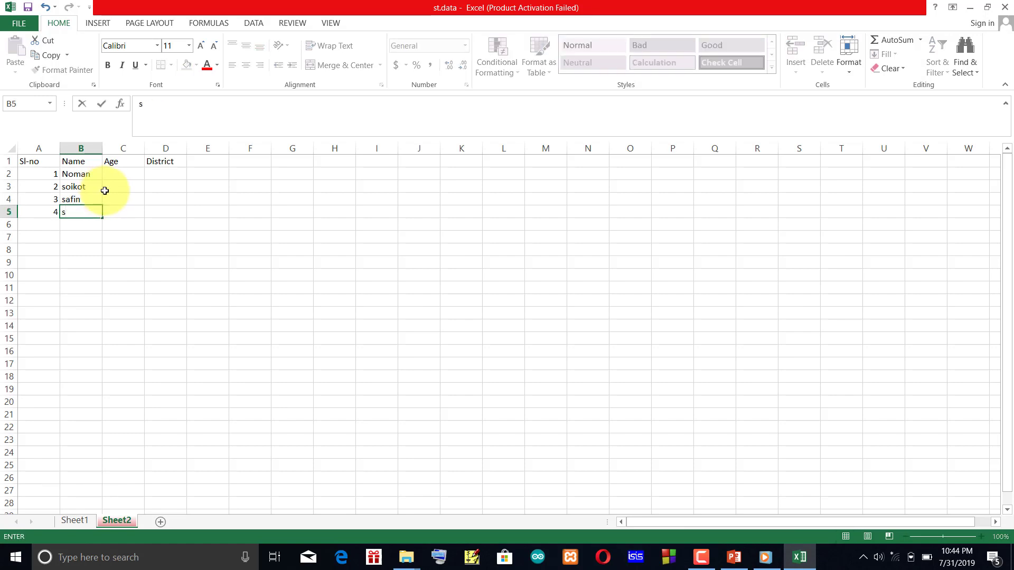
text(affat)
Enter the ages 18, 19, 21 and 22 in the Age column, cells C2 to C5.
click(135, 170)
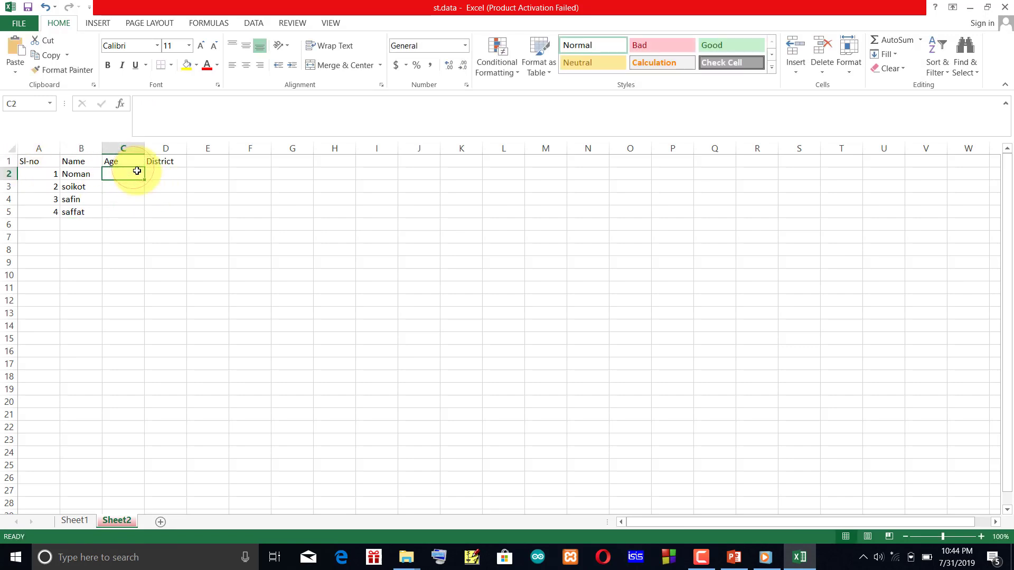
text(18)
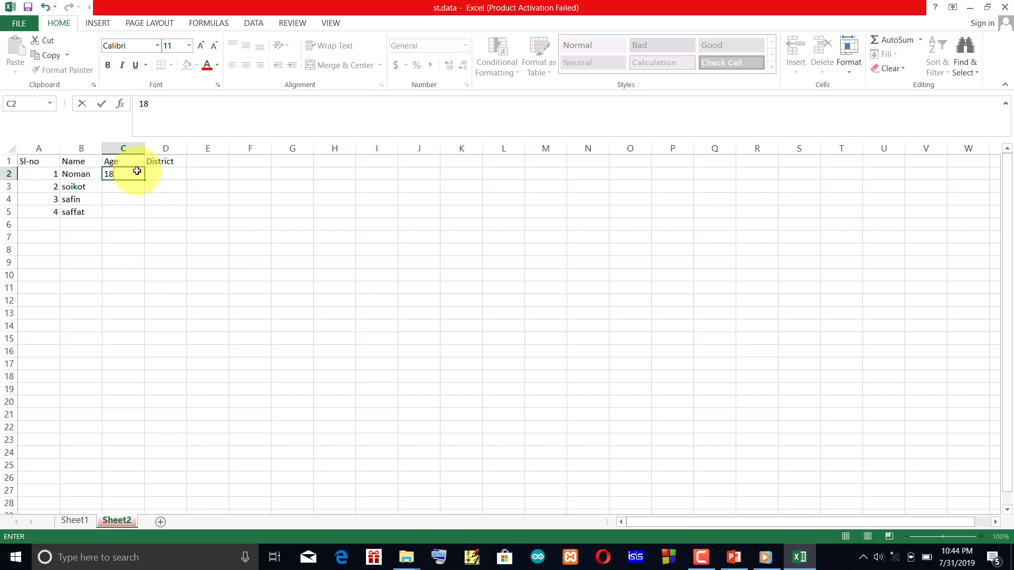
key(Return)
text(19)
key(Return)
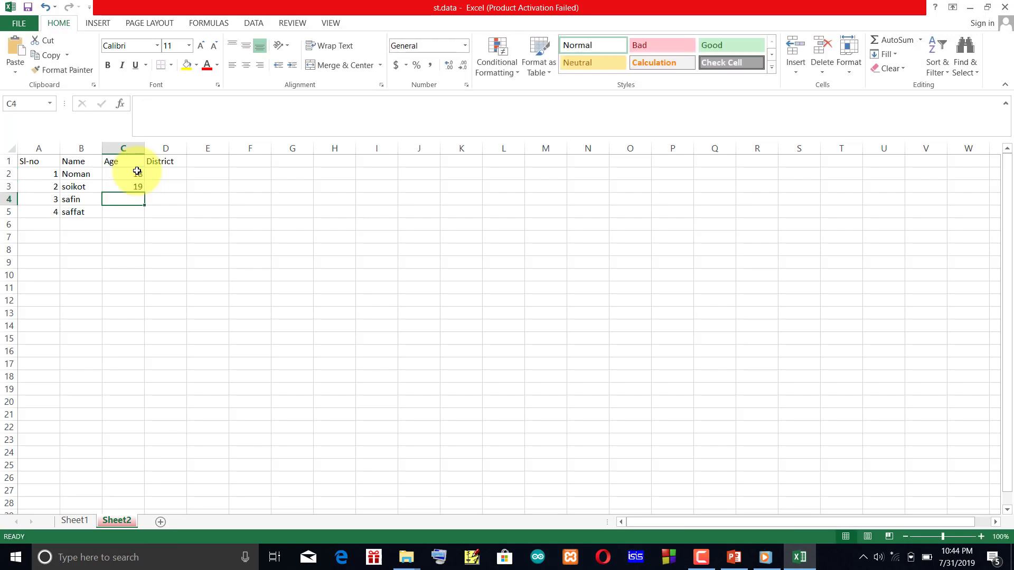
text(21)
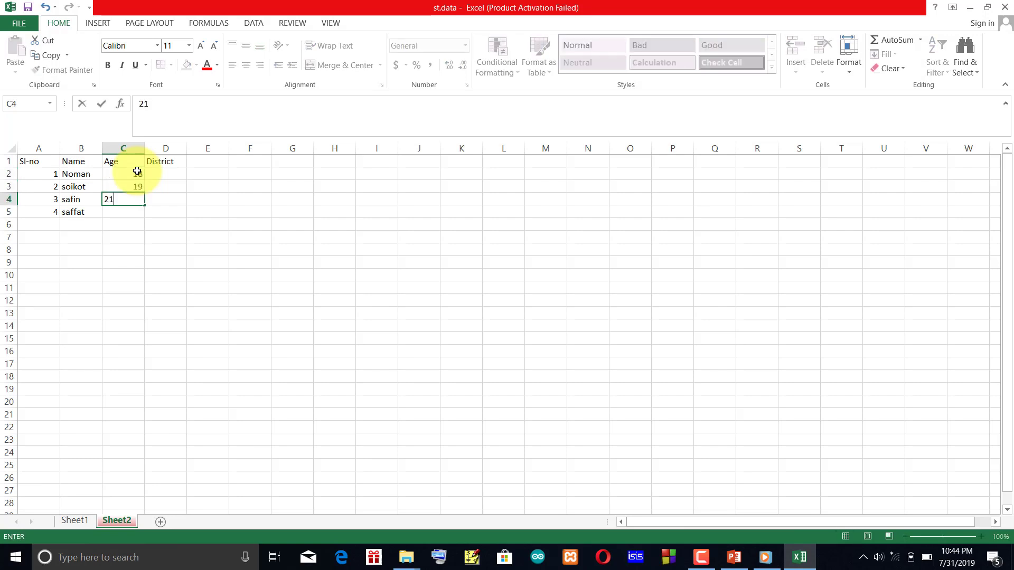
key(Return)
text(22)
key(Return)
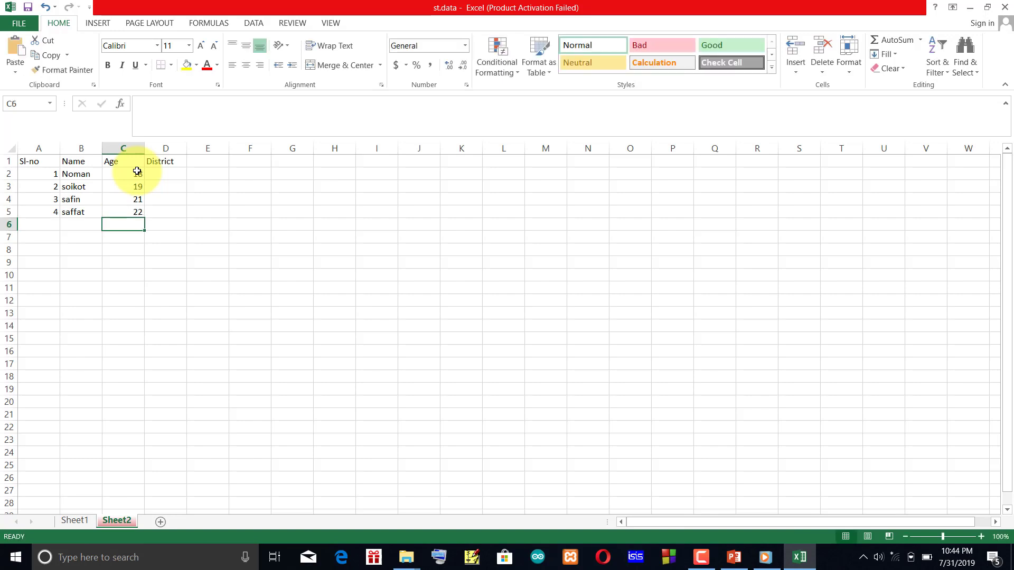
Enter the districts Bogura and dinajpur in the District column, cells D2 and D3.
click(168, 174)
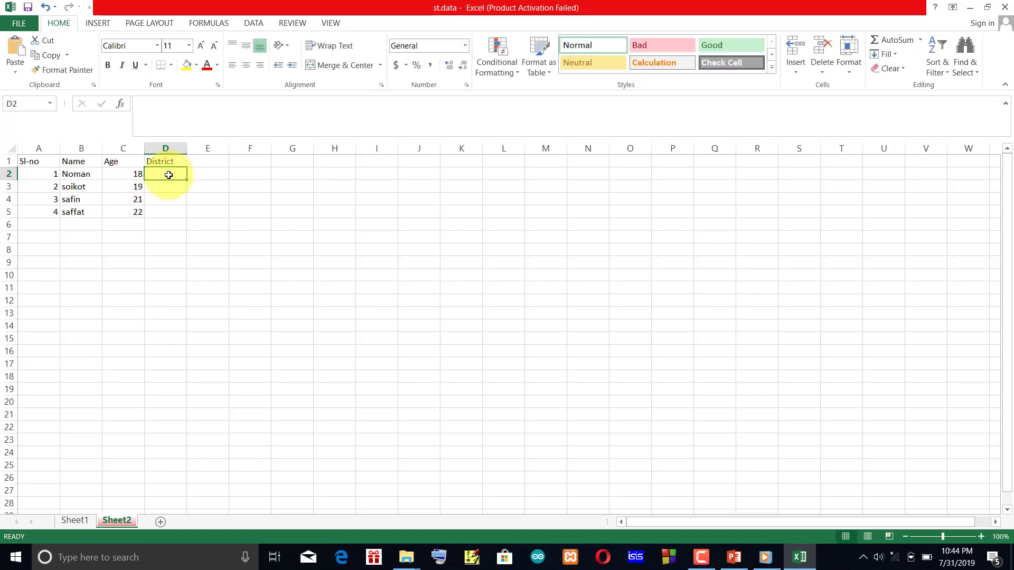
text(Bog)
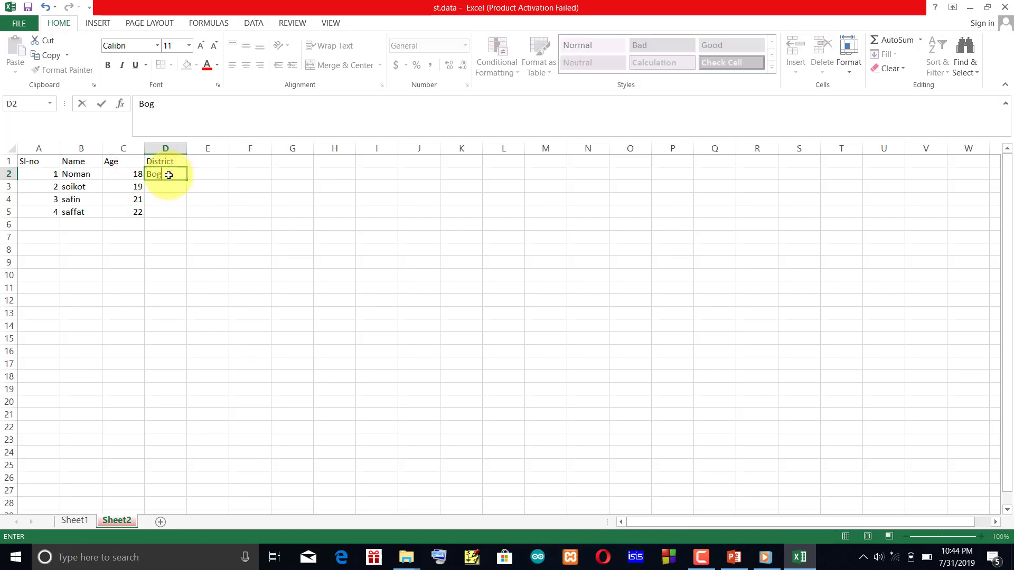
text(ur)
key(Return)
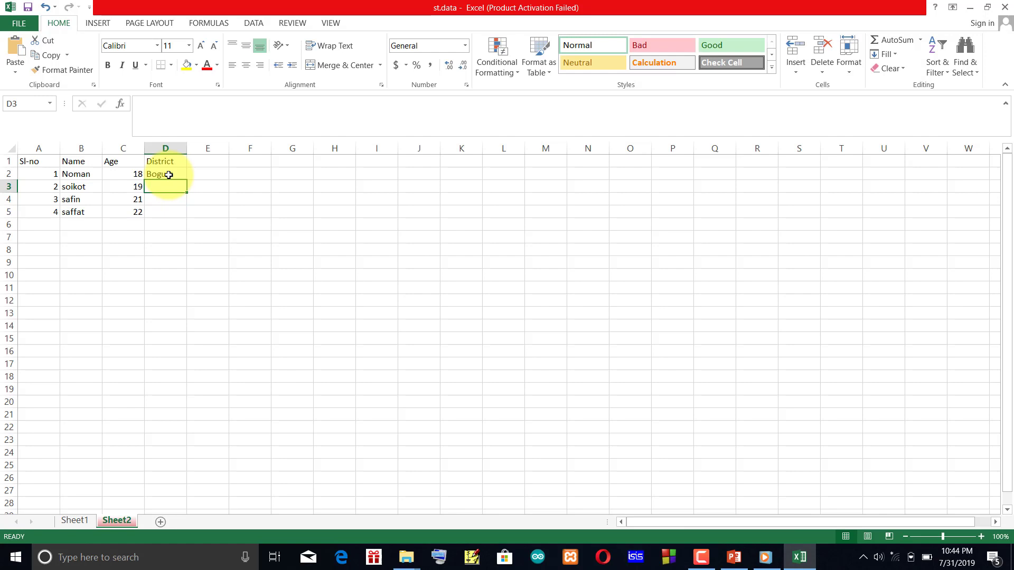
text(dina)
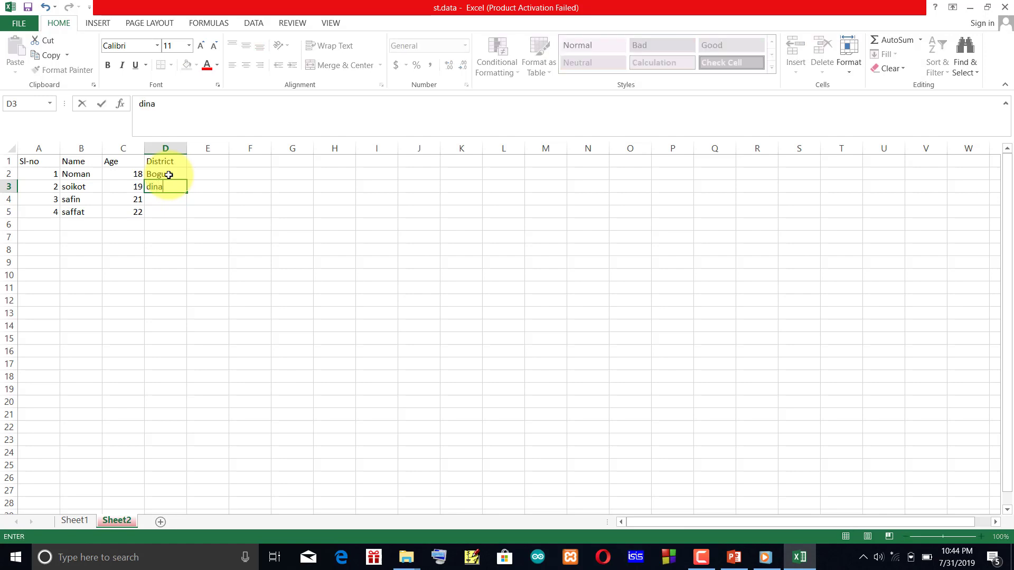
text(jpur)
key(Return)
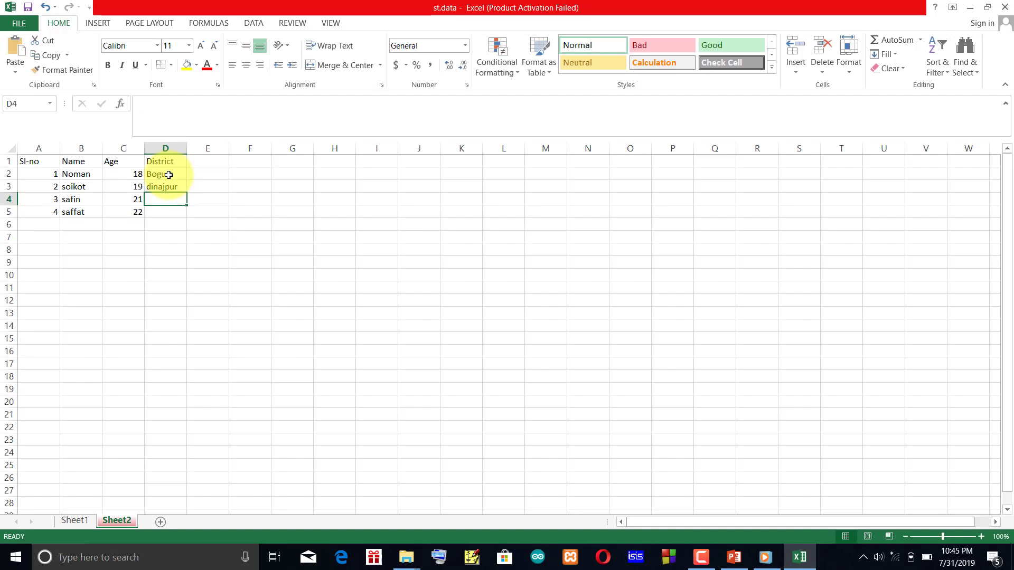
Enter the districts rajshahi and Patbotipur in cells D4 and D5 to complete the District column.
text(raj)
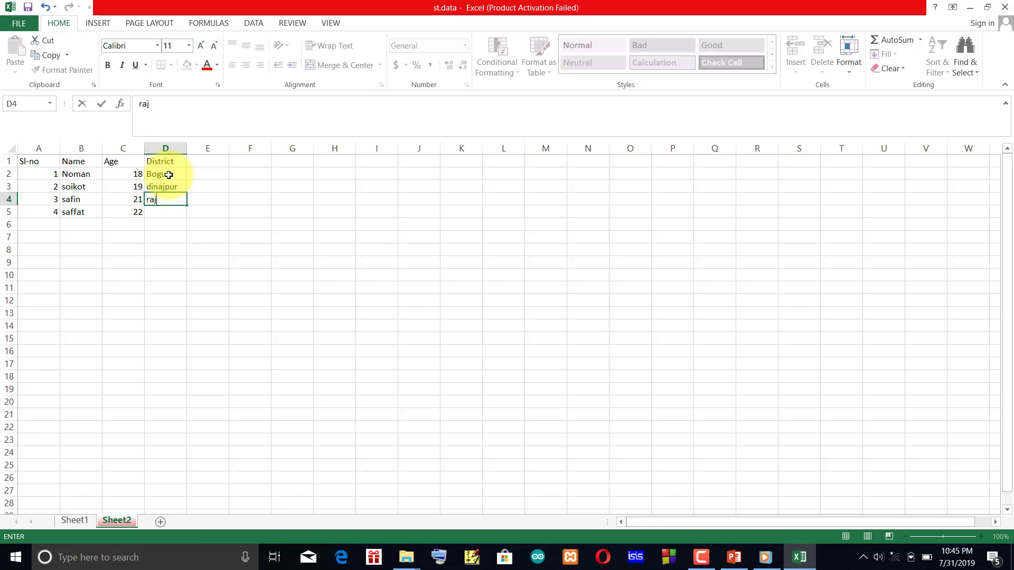
text(shahi)
key(Return)
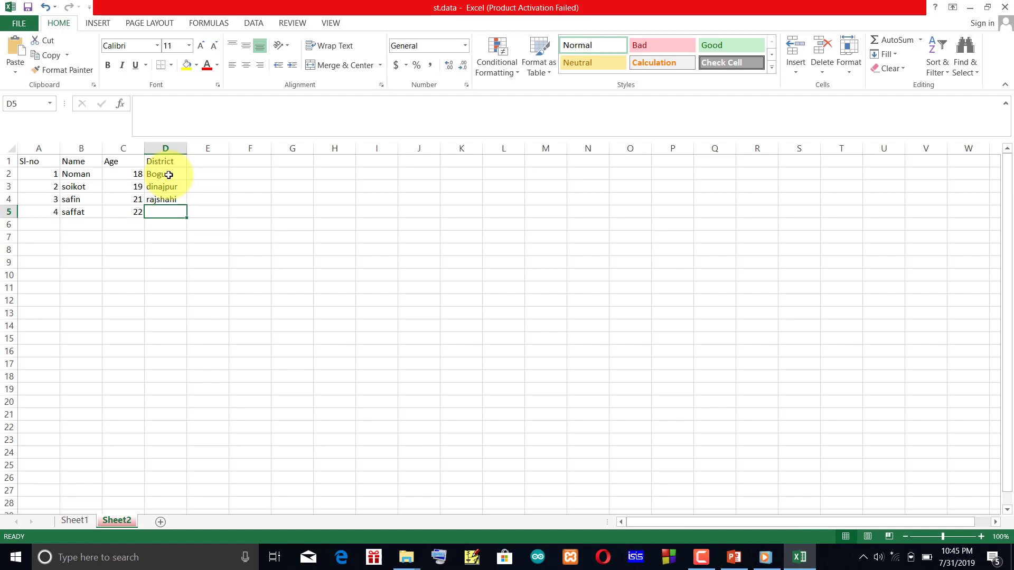
text(Patb)
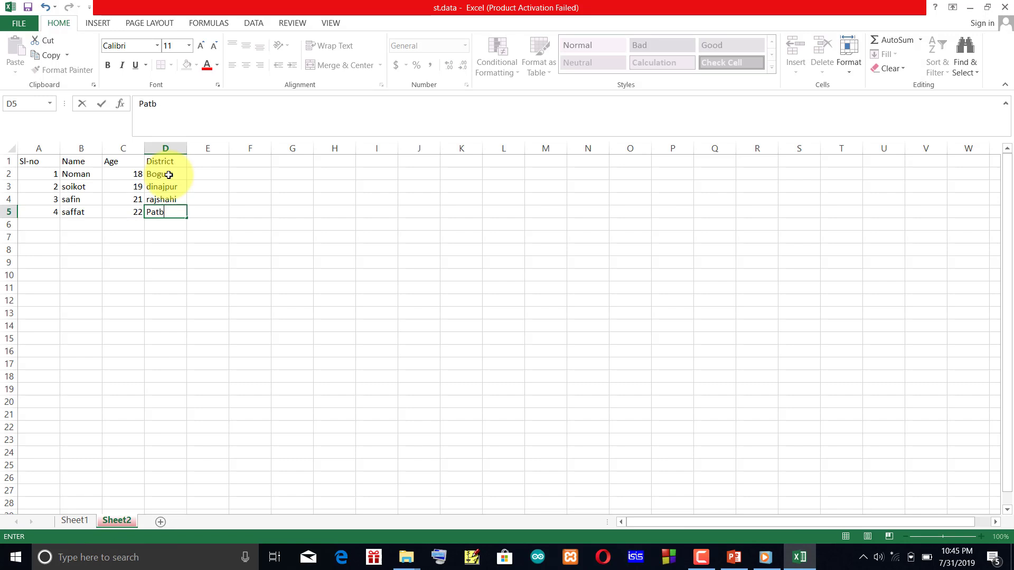
text(otipur)
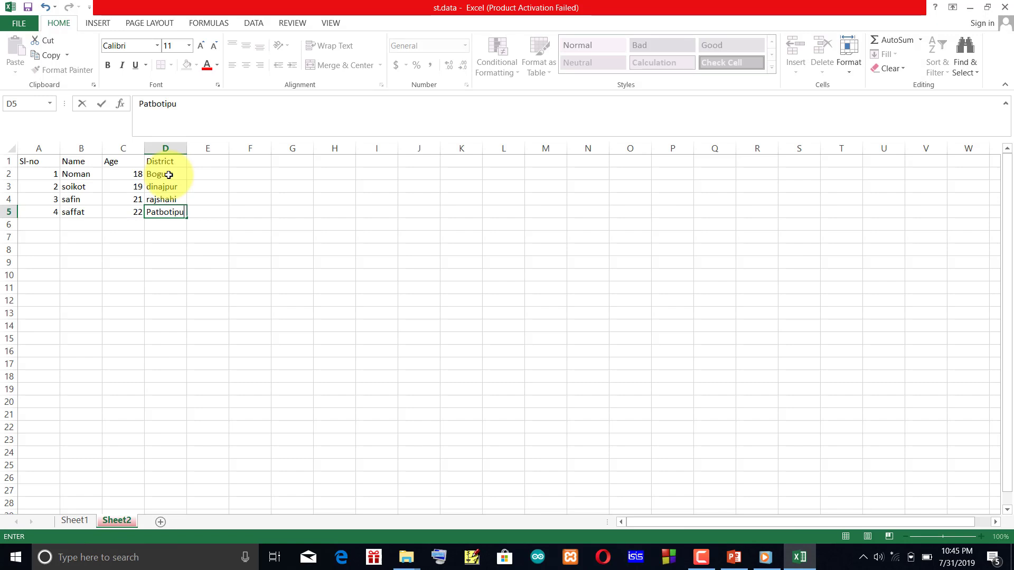
click(61, 265)
click(205, 182)
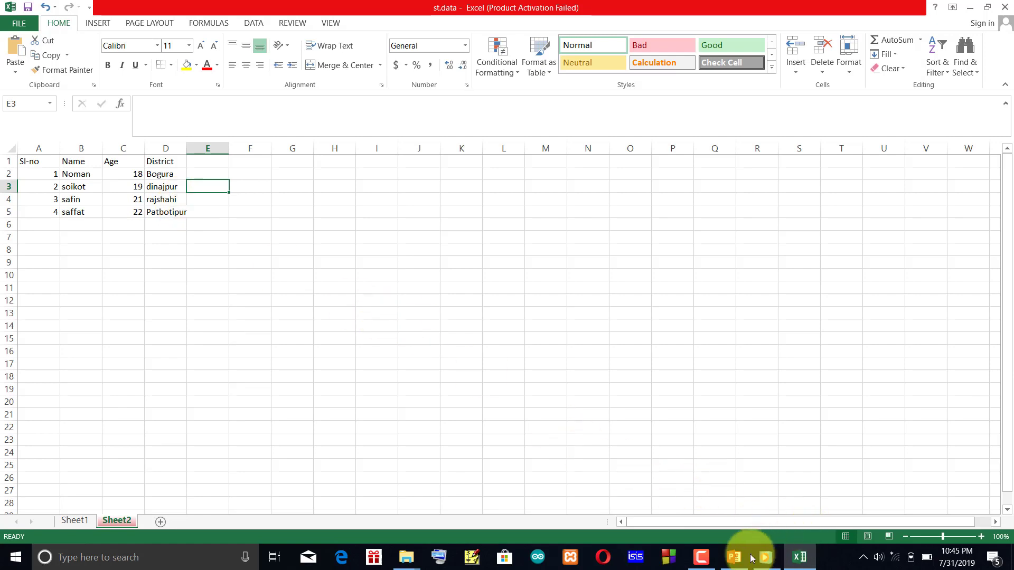
click(706, 564)
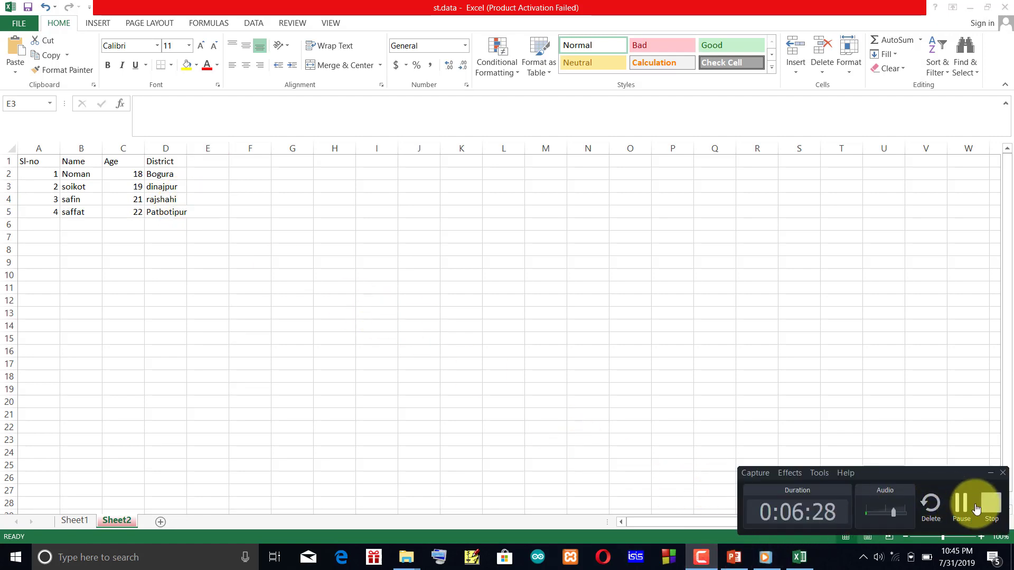